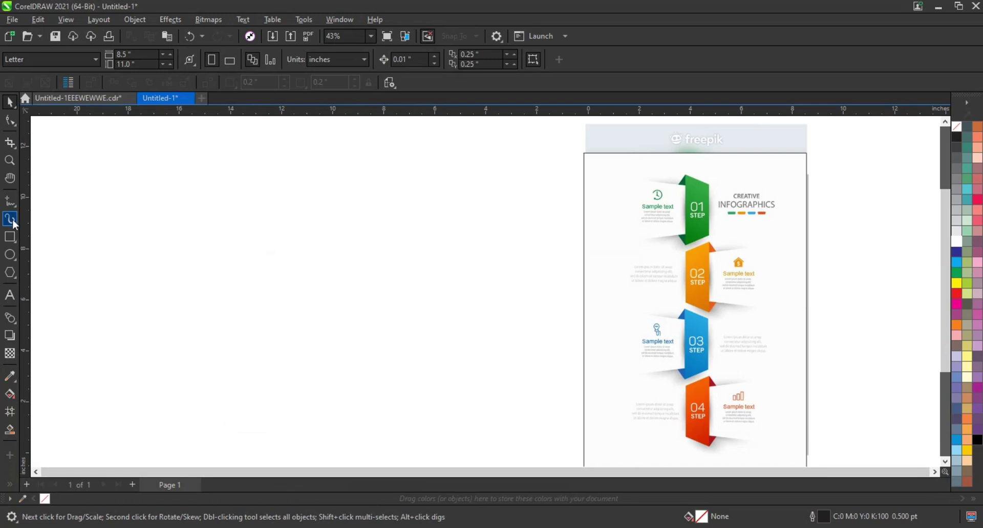
Draw a vertical freehand line with a 4.0 pt outline.
left_click(10, 201)
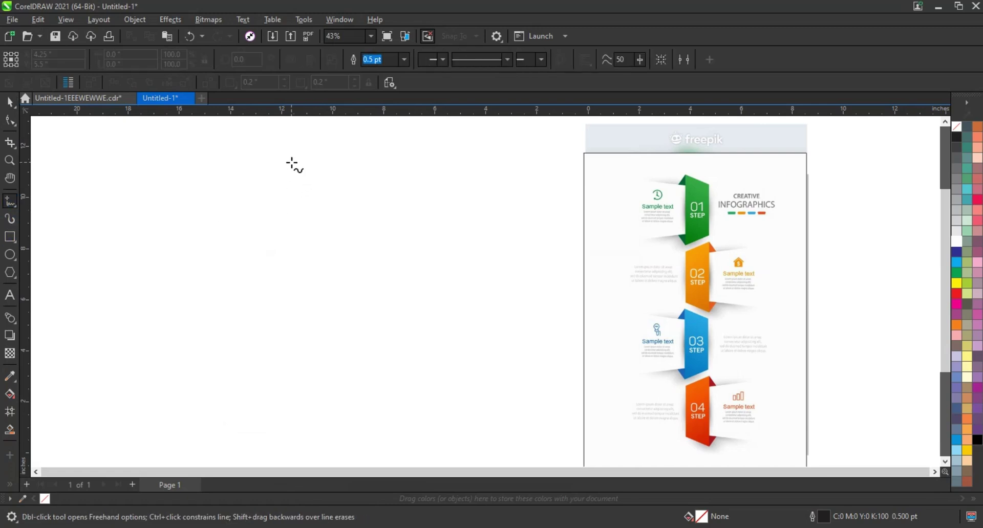
left_click_drag(292, 163, 281, 419)
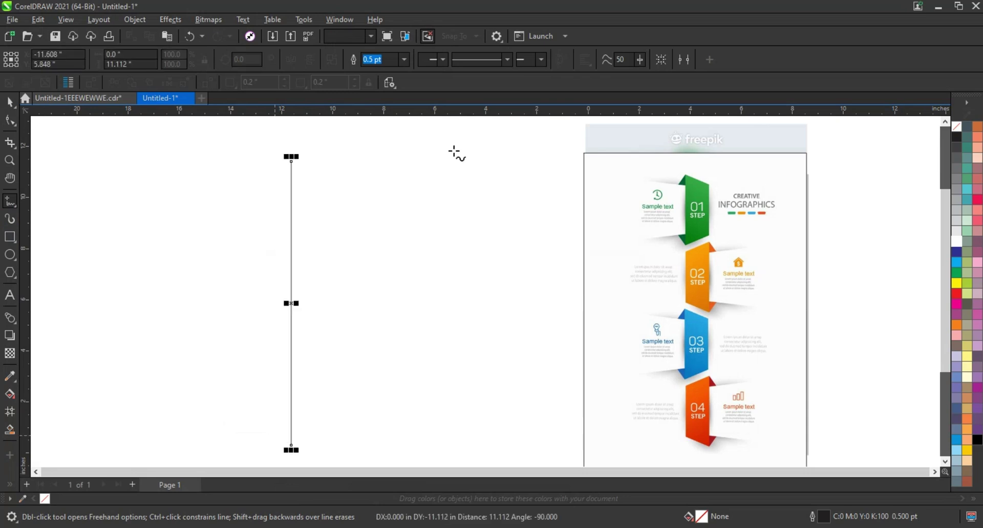
left_click(404, 60)
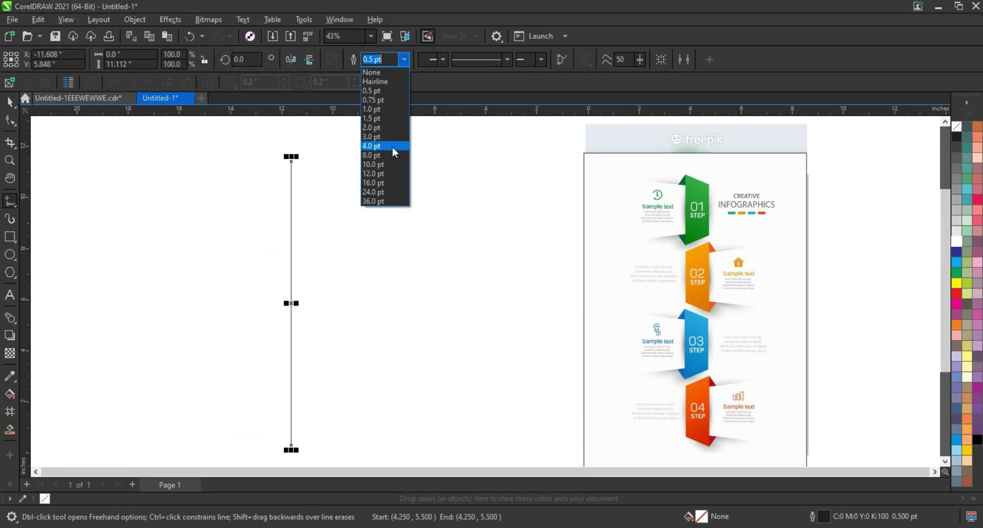
left_click(394, 147)
Stretch the line taller and place a copy of it to its right.
key("space")
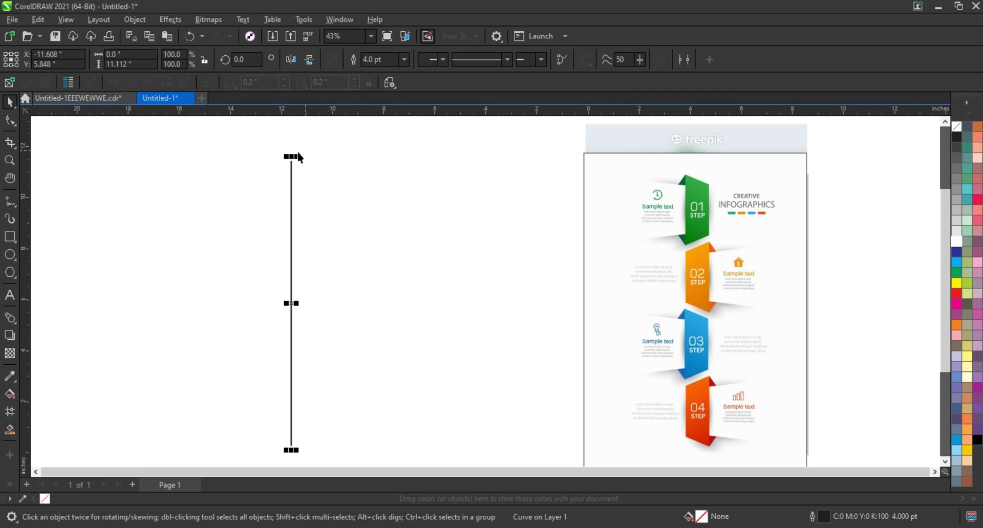
left_click_drag(294, 154, 296, 137)
left_click_drag(292, 237, 324, 240)
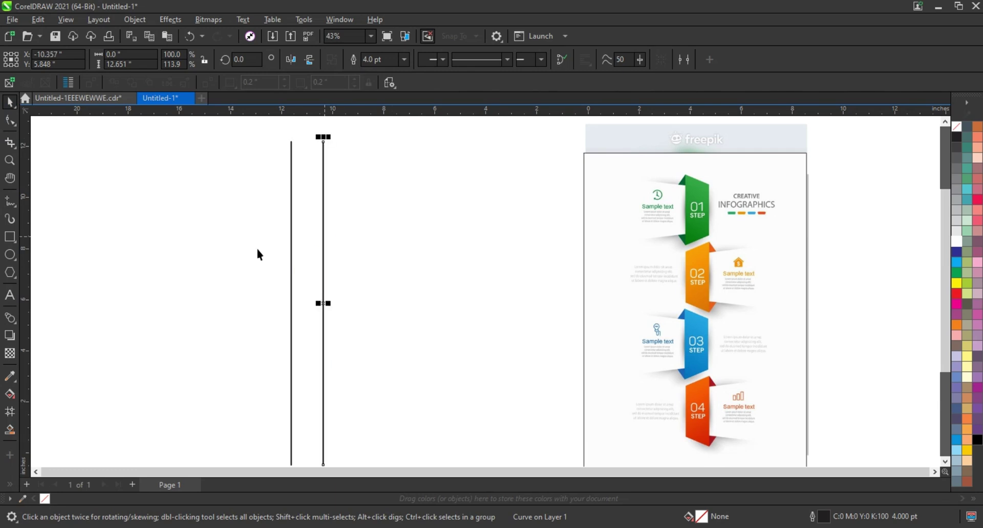
left_click(165, 254)
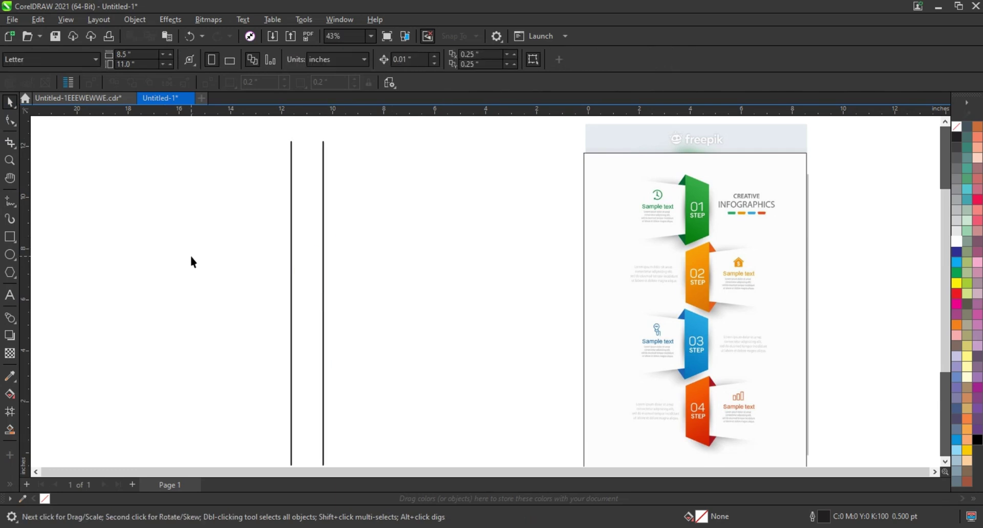
Draw a thin horizontal rectangle with a 2.0 pt outline.
left_click(11, 237)
left_click_drag(112, 215, 222, 224)
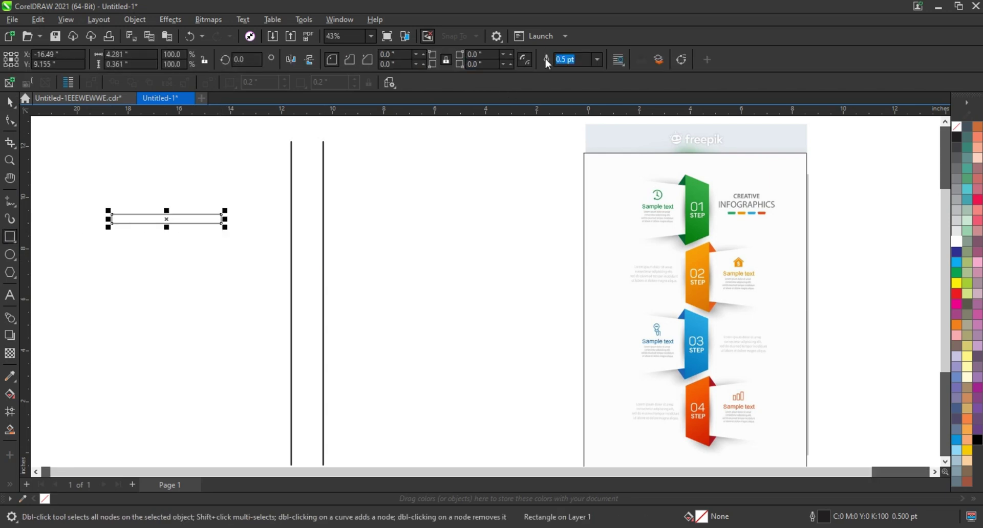
left_click(597, 61)
left_click(574, 128)
Rotate the rectangle to about 30 degrees and scale it to 81.5%.
left_click(9, 105)
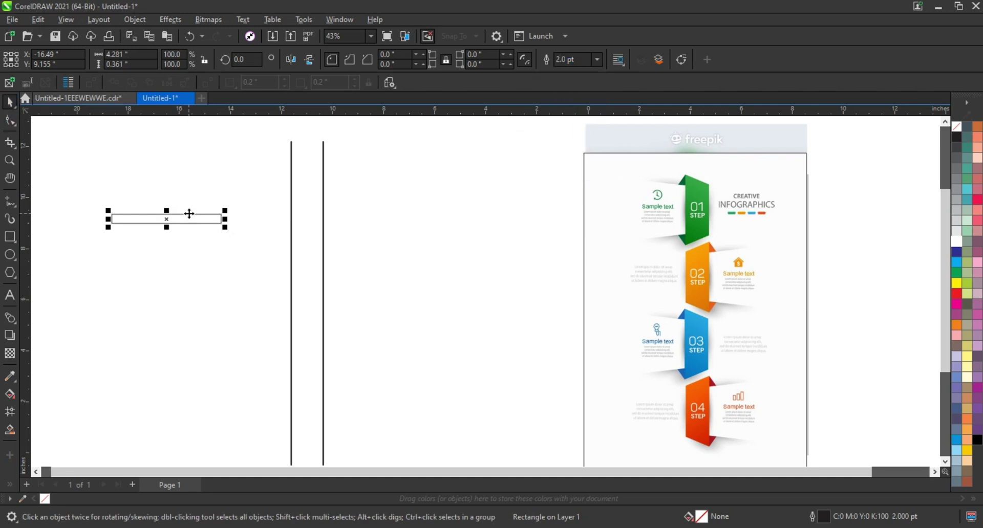
left_click(189, 214)
left_click_drag(226, 228, 223, 203)
left_click(187, 210)
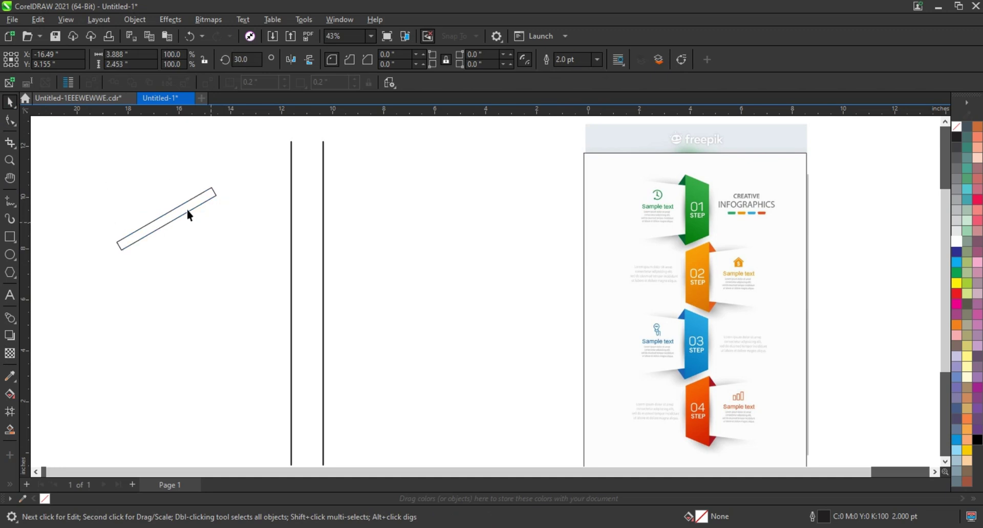
left_click_drag(224, 255, 204, 249)
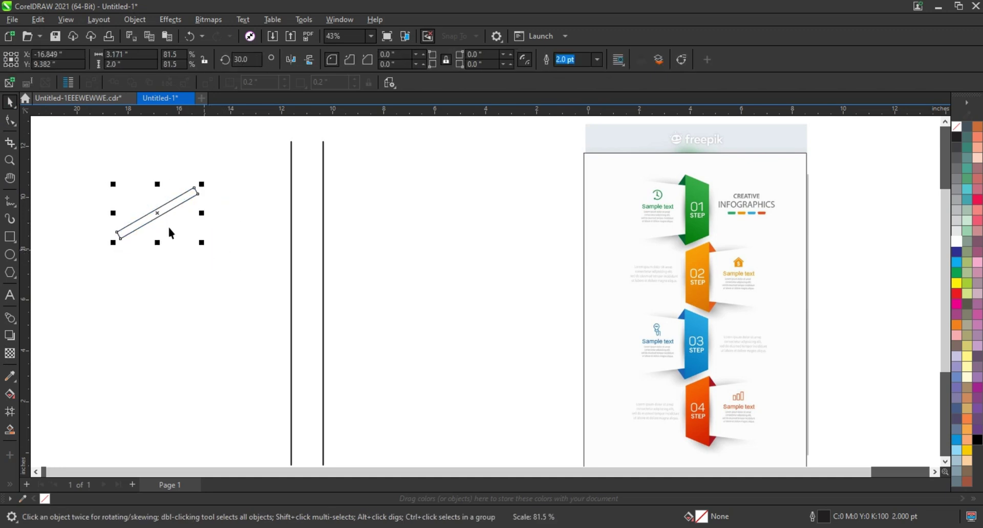
Move the bar onto the vertical lines, tilt it down to the right, and shrink it.
mouse_move(172, 208)
left_mouse_down()
mouse_move(325, 190)
mouse_move(354, 205)
left_mouse_up()
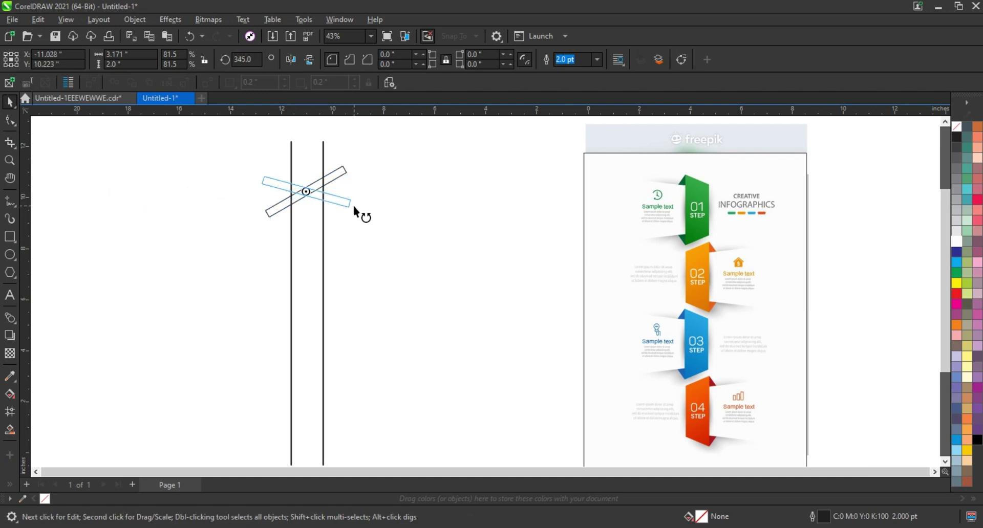
left_click(375, 229)
left_click(342, 205)
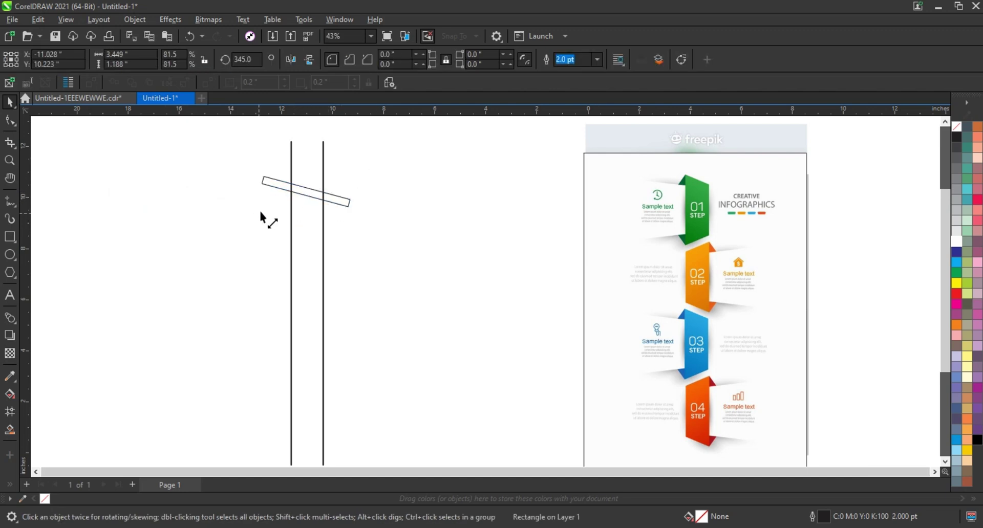
left_click_drag(258, 219, 267, 212)
Shrink the bar, copy it lower on the posts, and stretch both posts taller.
mouse_move(352, 209)
left_mouse_down()
mouse_move(337, 175)
mouse_move(308, 171)
left_mouse_up()
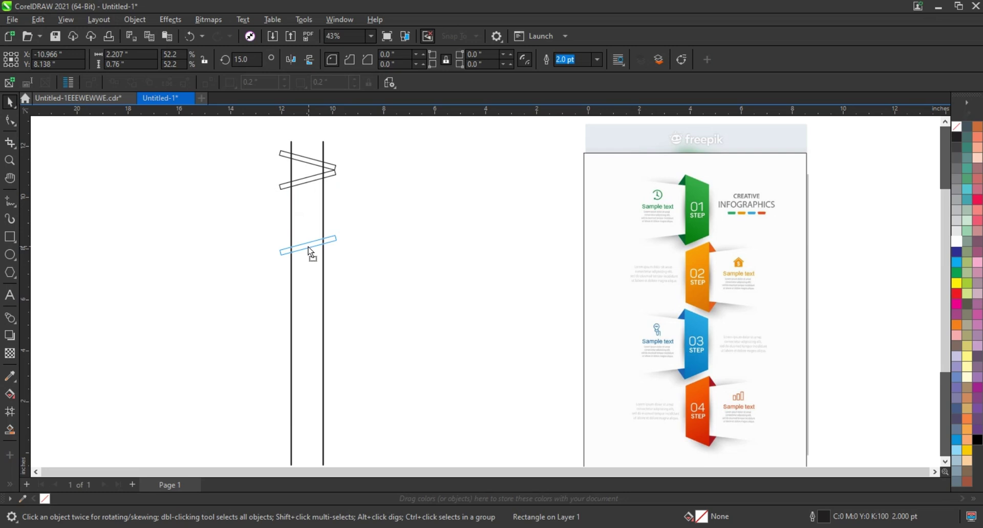
left_click_drag(308, 247, 308, 248)
scroll(322, 246, "down", 2)
left_click(324, 358)
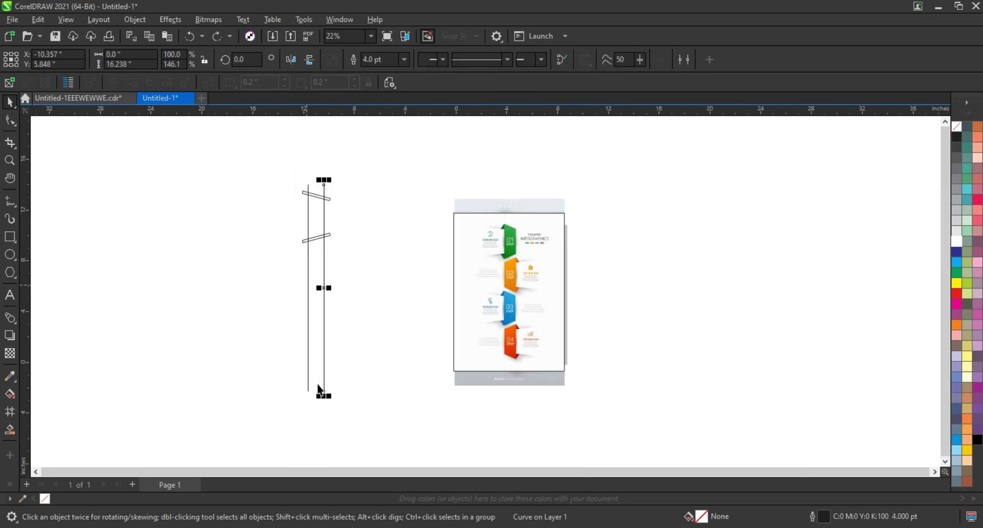
left_click_drag(317, 395, 317, 436)
Copy the pair of slanted bars further down twice with Ctrl+R, then zoom in.
left_click_drag(272, 183, 344, 248)
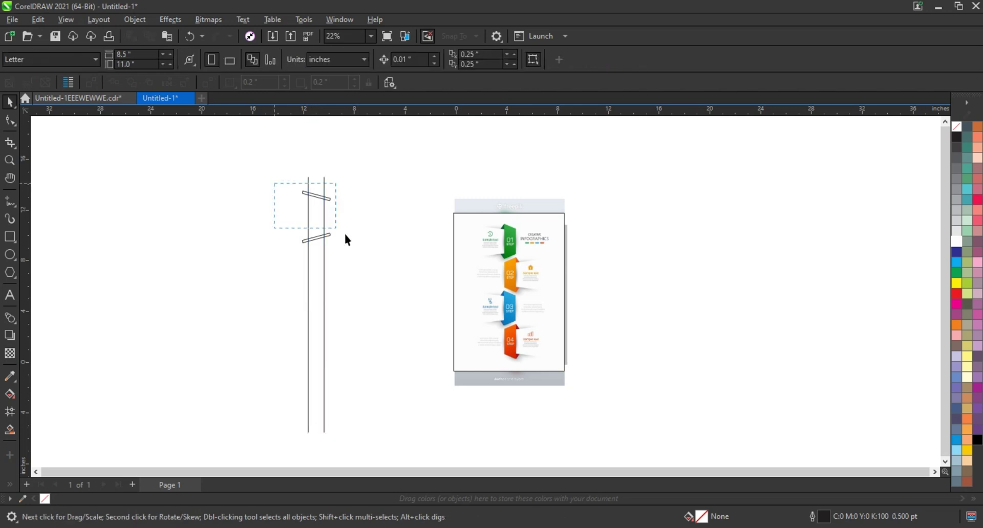
left_click_drag(318, 218, 318, 307)
key("ctrl+r")
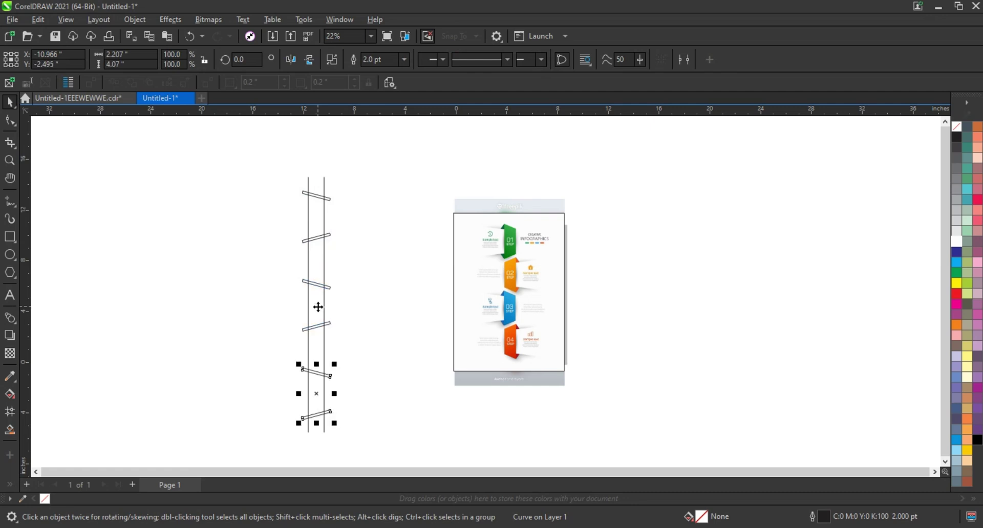
key("z")
left_click(318, 330)
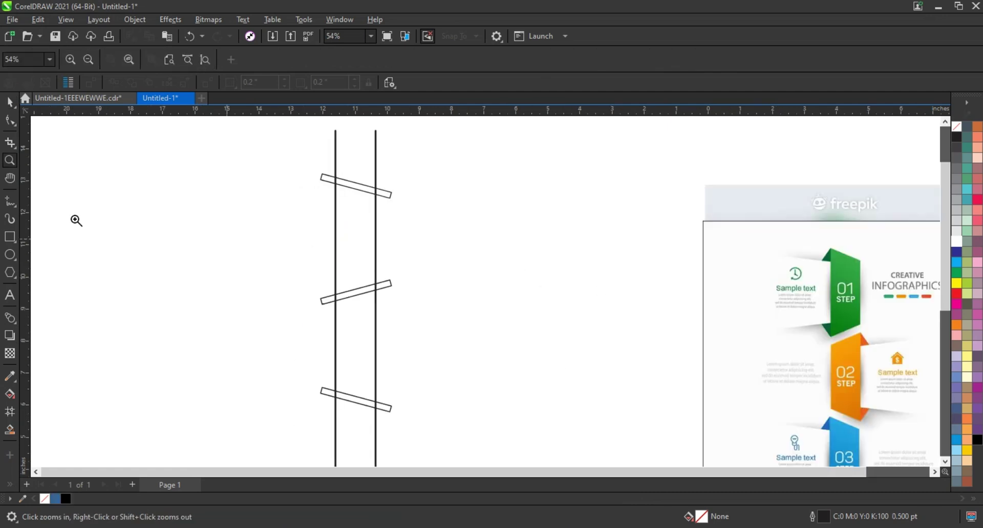
Turn a wide rectangle left of the posts into a trapezoid by spreading its left corners.
key("F6")
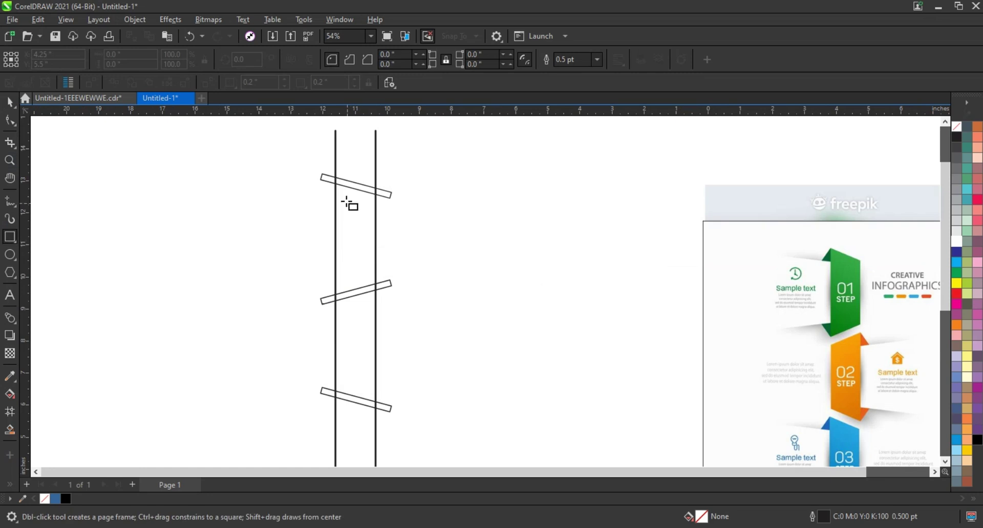
left_click_drag(346, 200, 168, 277)
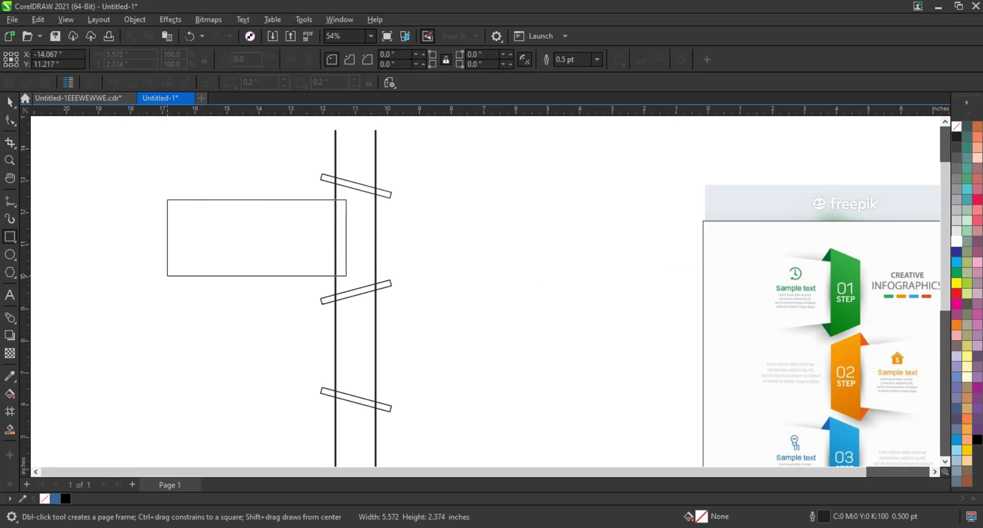
key("F10")
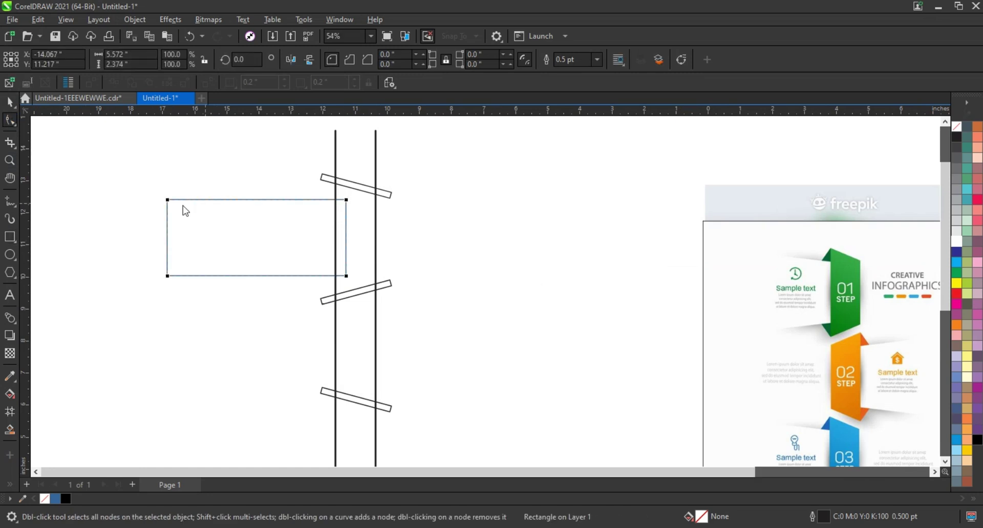
left_click_drag(167, 200, 167, 168)
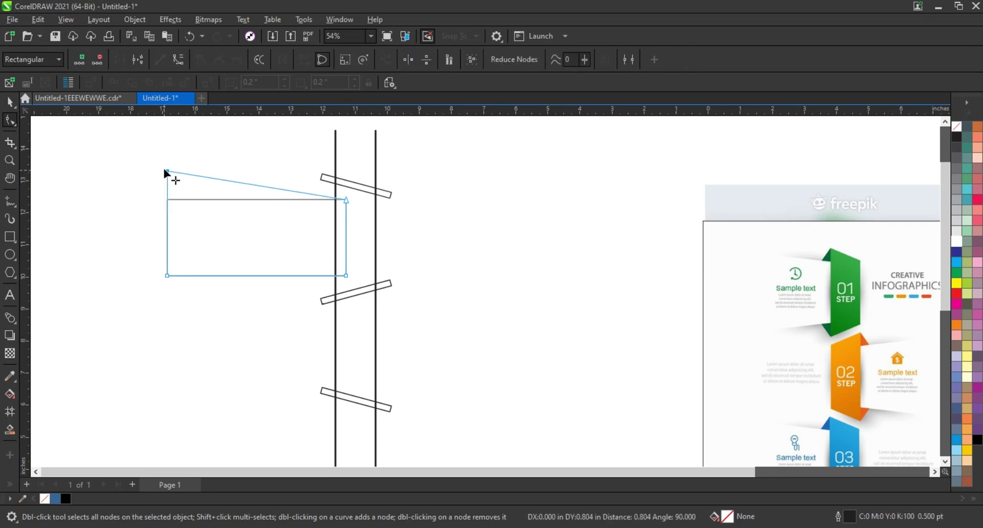
left_click_drag(167, 276, 166, 303)
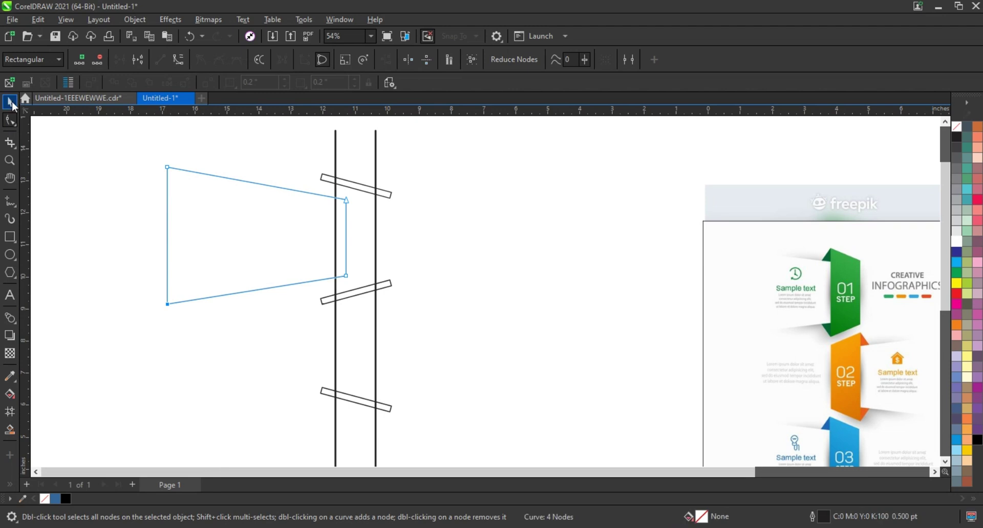
Widen the trapezoid horizontally to about 106%.
key("space")
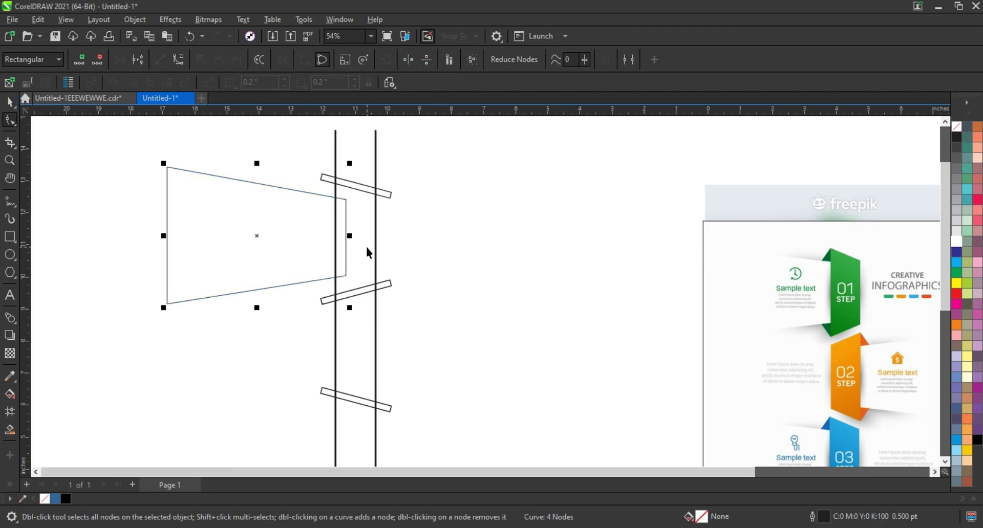
key("space")
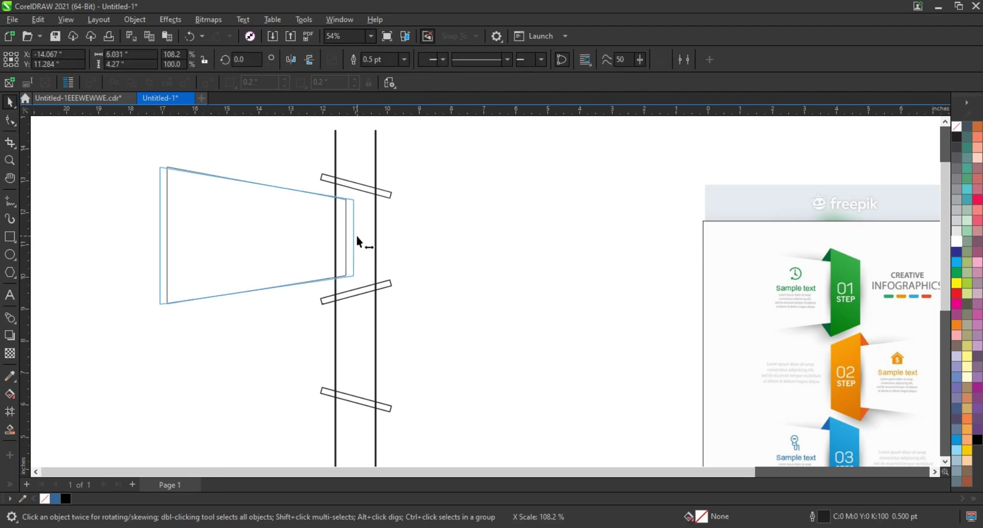
left_click_drag(350, 236, 356, 234)
Draw a slanted connector line from the upper strap to the panel's top corner.
left_click(9, 160)
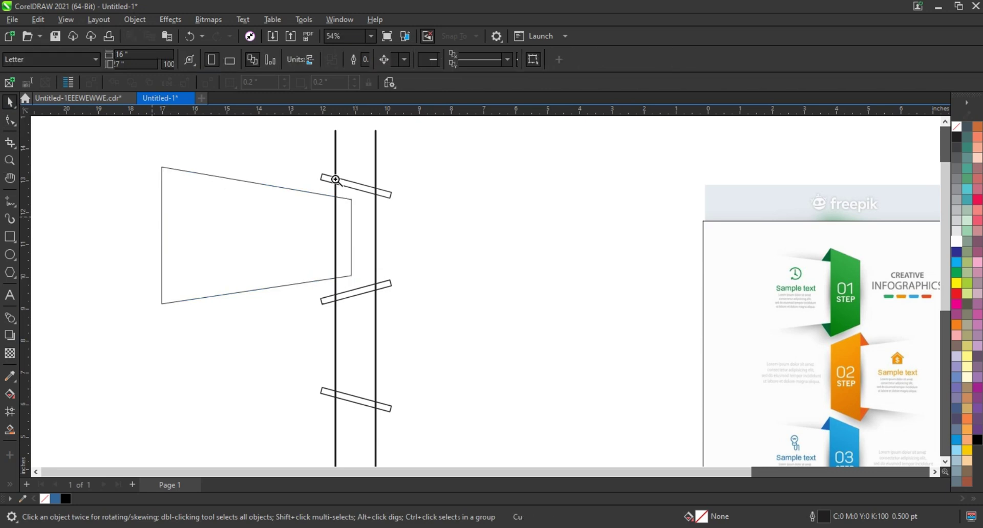
left_click_drag(284, 154, 427, 241)
left_click(11, 200)
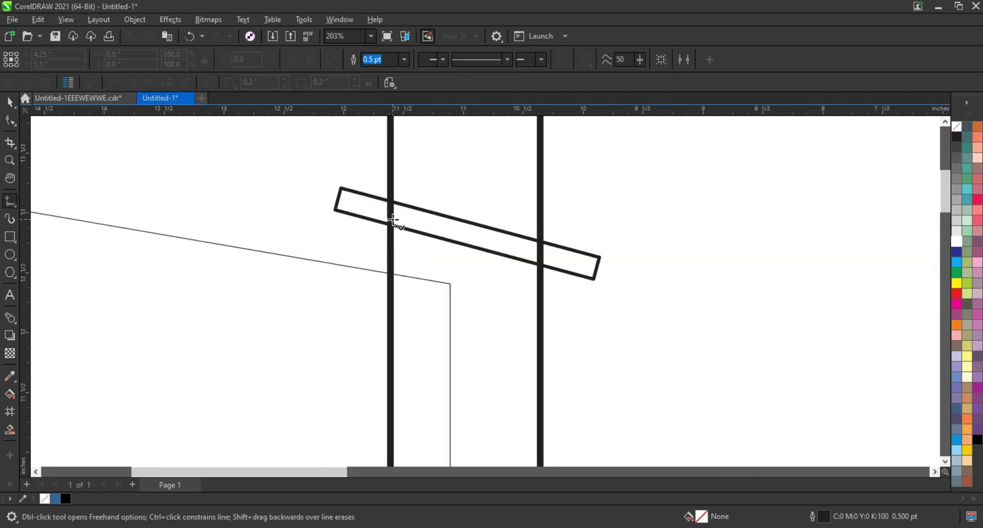
left_click(393, 219)
left_click(341, 267)
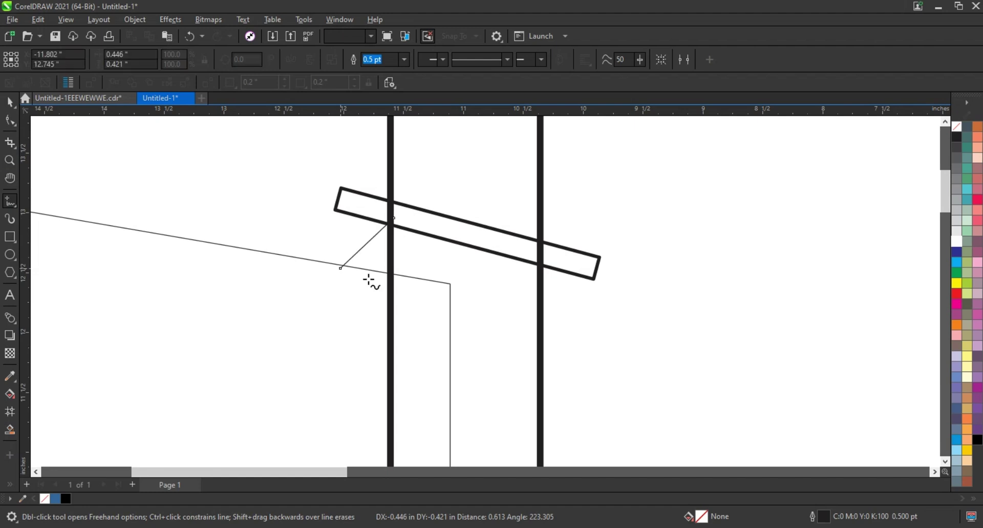
key("space")
Copy the connector to the panel's lower corner and lengthen it to the lower strap.
scroll(318, 241, "down", 1)
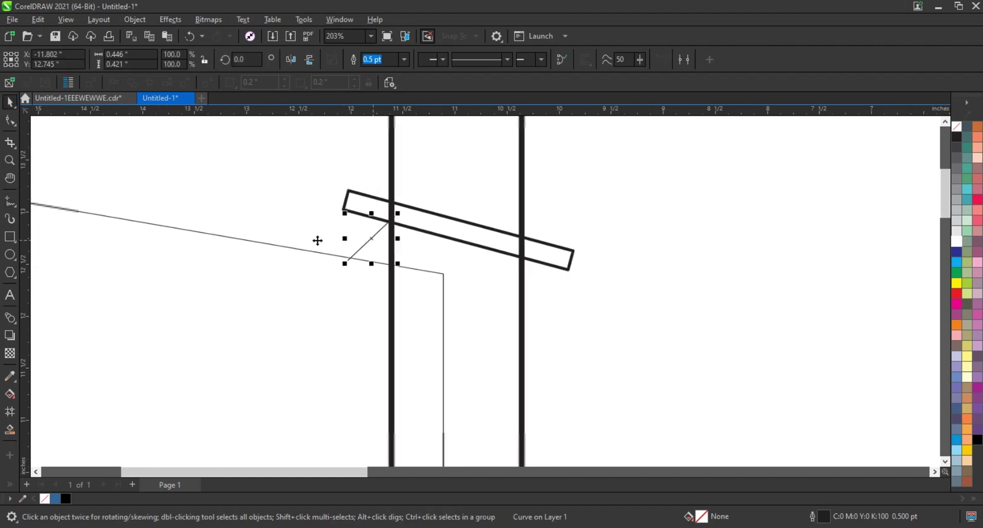
scroll(318, 241, "down", 2)
scroll(319, 243, "down", 2)
scroll(320, 242, "down", 1)
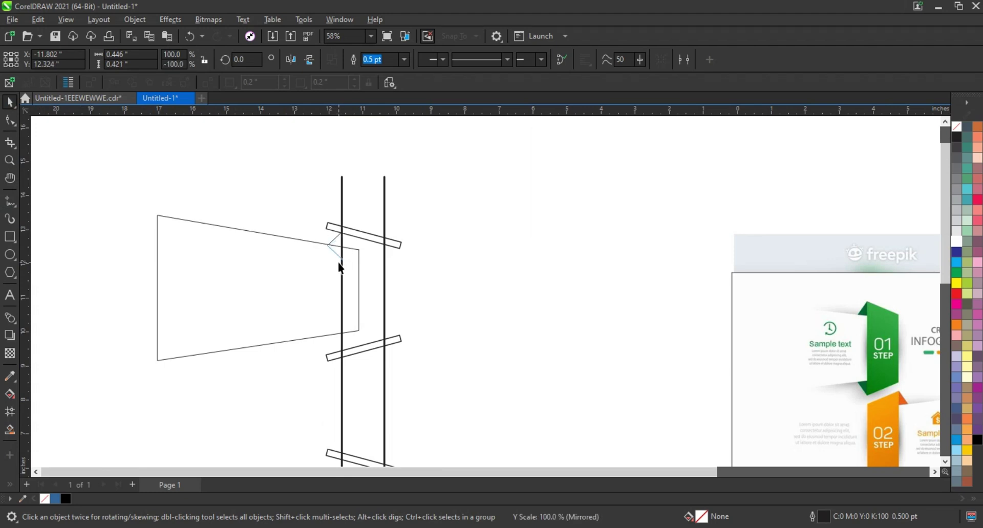
left_click_drag(338, 251, 338, 342)
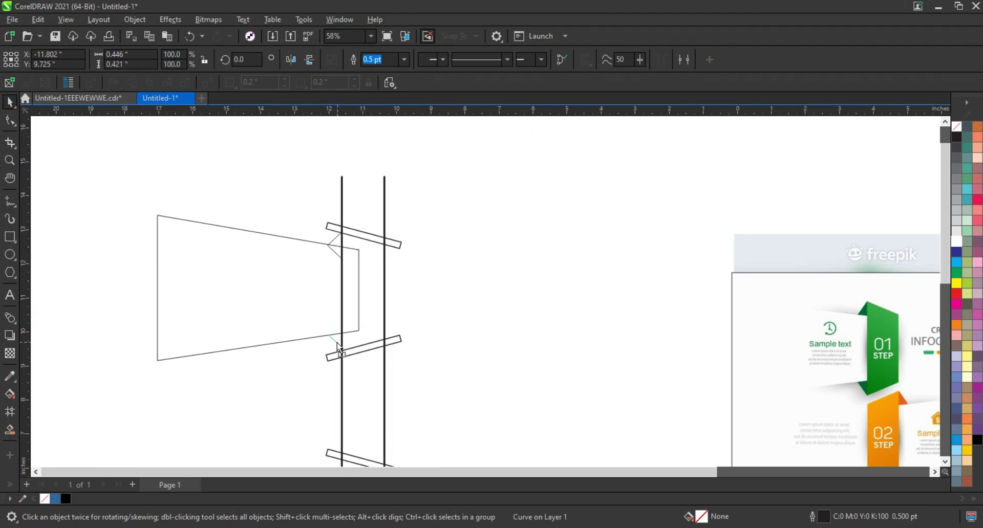
scroll(339, 340, "up", 5)
scroll(312, 245, "up", 1)
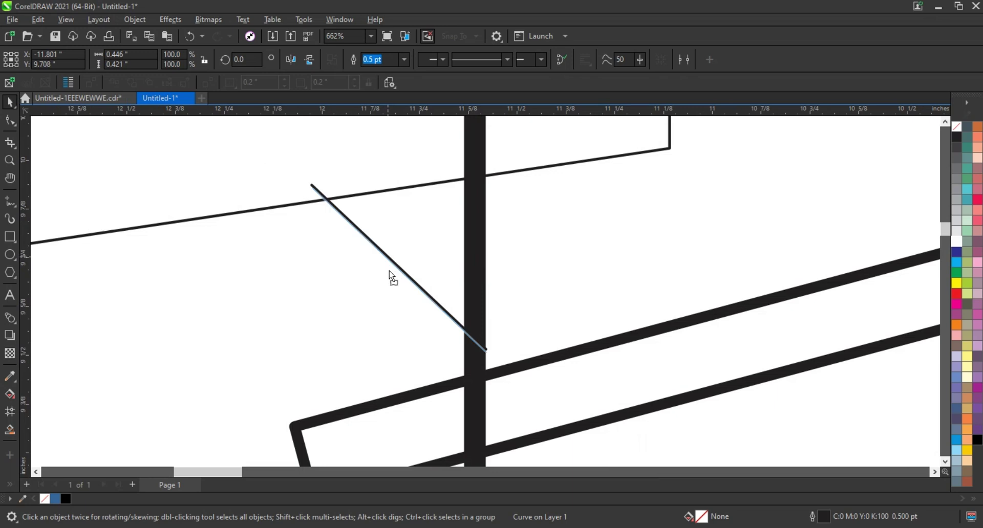
mouse_move(339, 340)
left_mouse_down()
mouse_move(388, 285)
mouse_move(386, 297)
left_mouse_up()
mouse_move(307, 223)
left_mouse_down()
mouse_move(268, 186)
mouse_move(272, 204)
left_mouse_up()
scroll(272, 205, "down", 5)
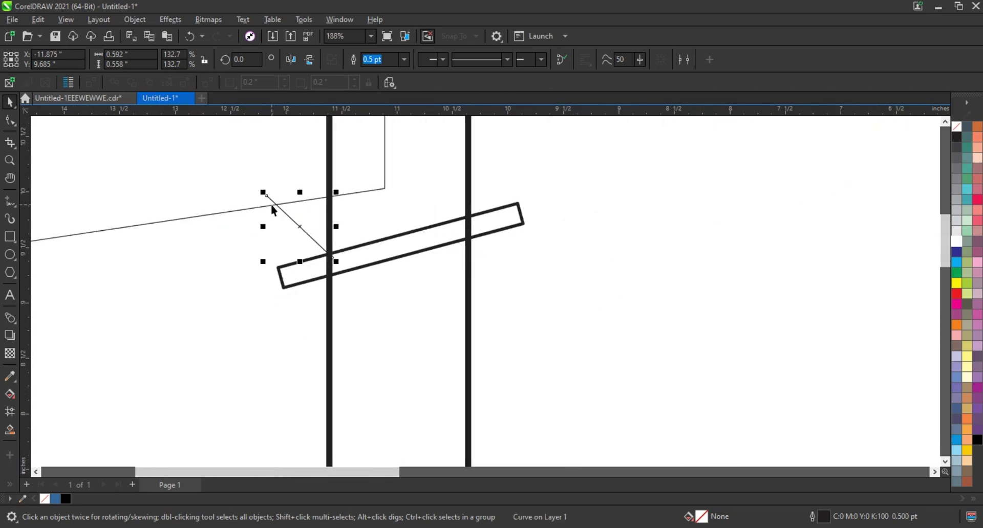
scroll(386, 259, "down", 3)
scroll(386, 260, "down", 1)
scroll(369, 215, "down", 2)
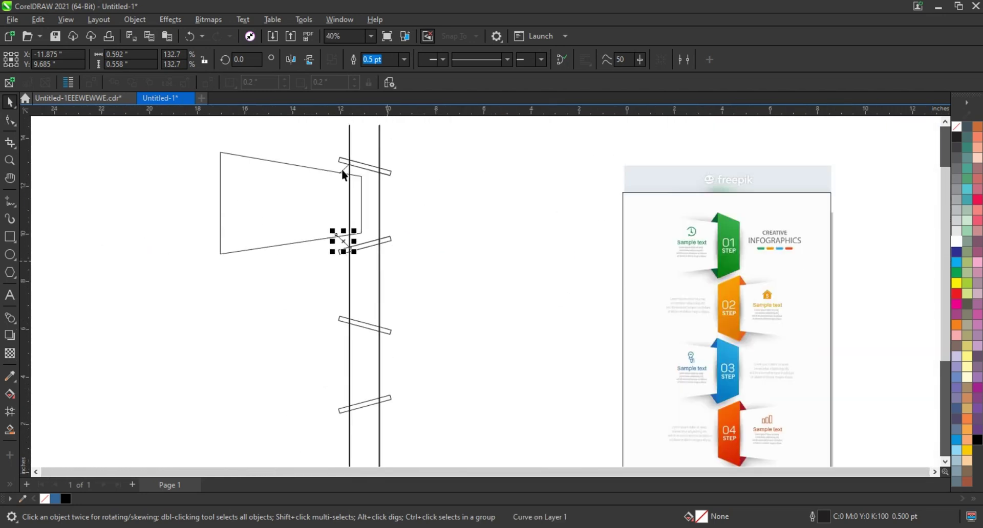
Combine the panel with its connector lines and place a flipped copy right of the post.
left_click(362, 191, "shift")
left_click(354, 59)
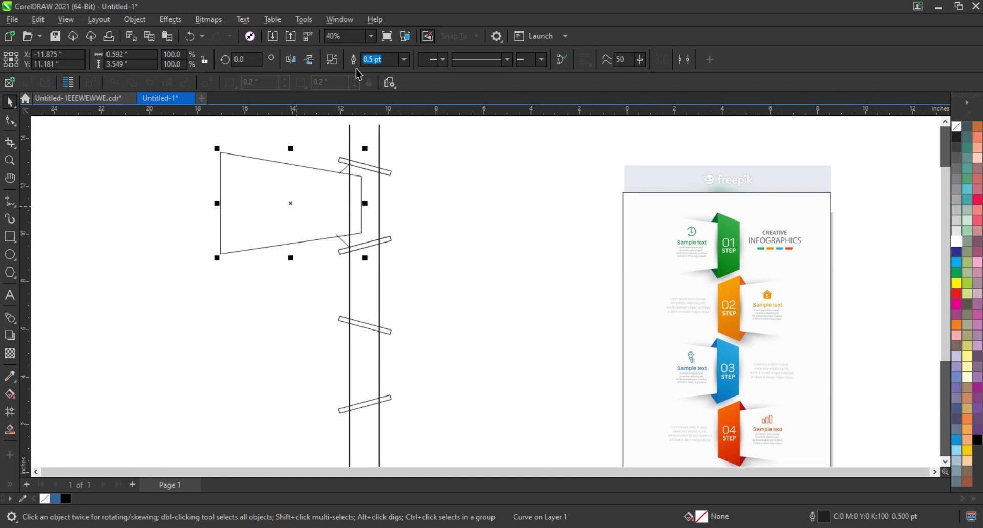
mouse_move(373, 231)
left_mouse_down()
mouse_move(432, 197)
mouse_move(435, 297)
mouse_move(439, 288)
left_mouse_up()
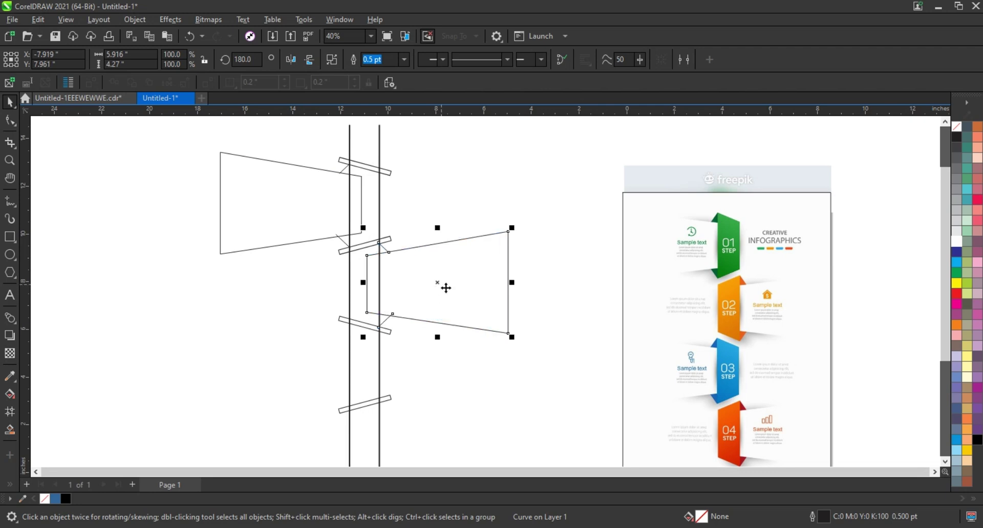
Duplicate both banner panels further down the post.
scroll(446, 288, "down", 1)
left_click(327, 251, "shift")
left_click_drag(348, 249, 350, 353)
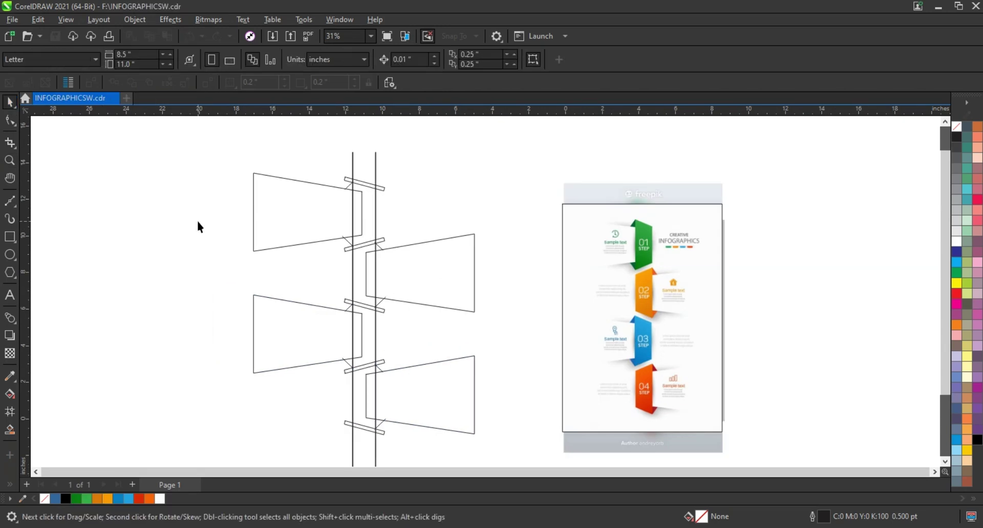
Smart-fill the two upper trapezoids and the upper-right gap with blue.
left_click(11, 430)
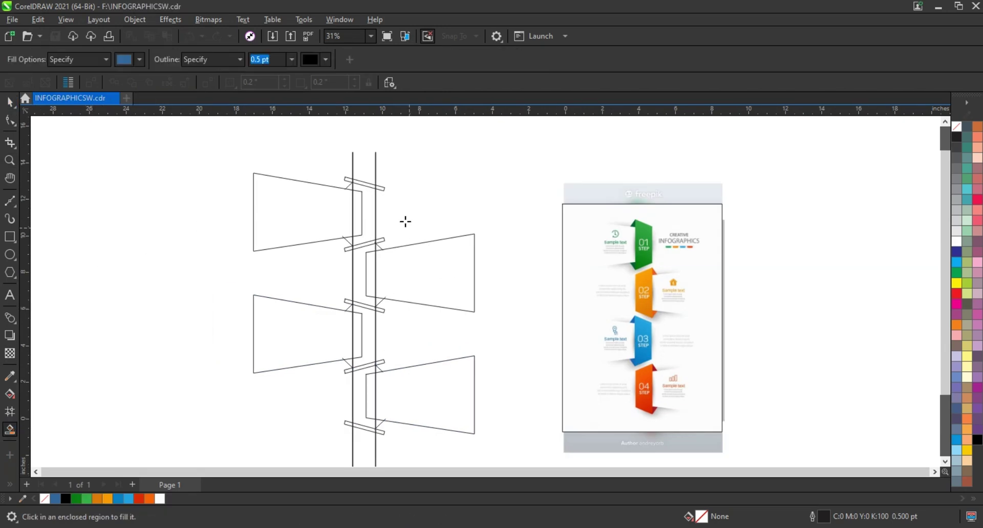
left_click(349, 189)
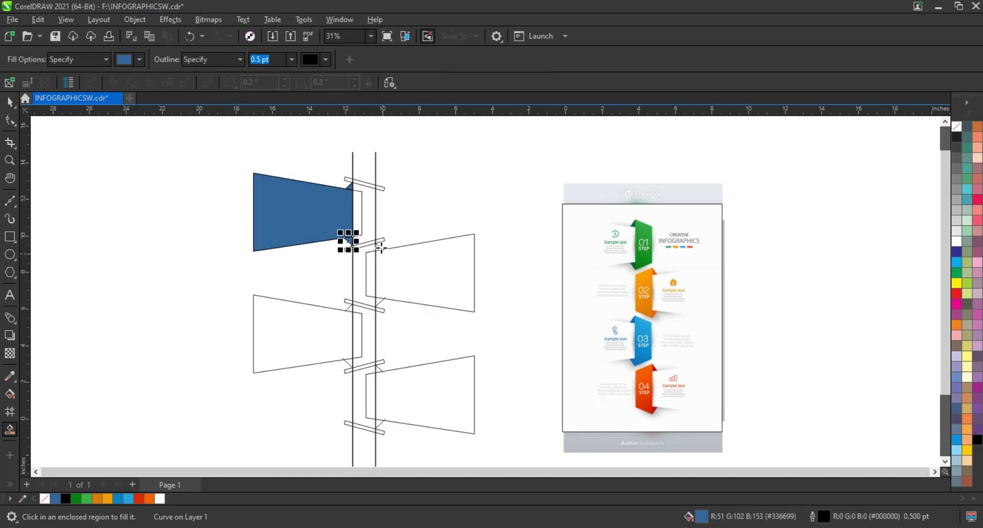
left_click(385, 276)
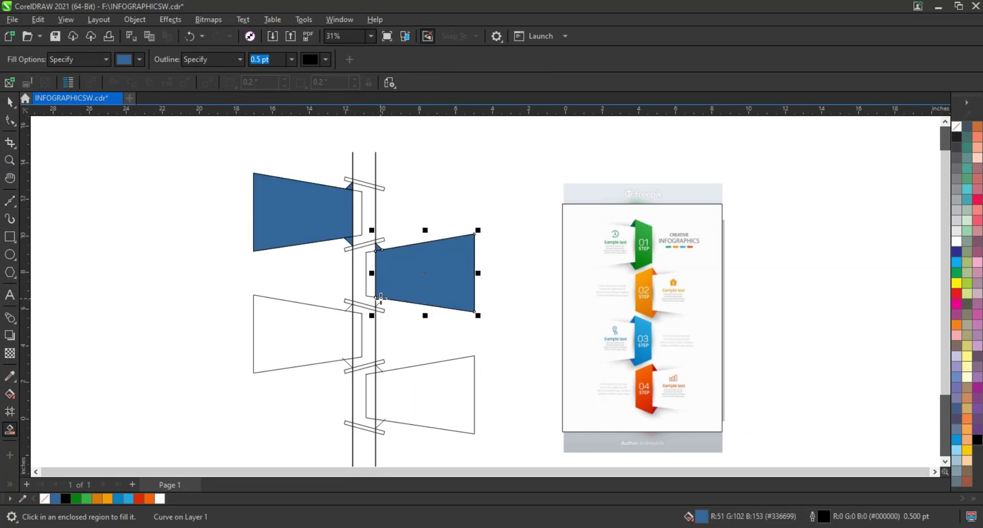
left_click(381, 298)
Fill the two lower trapezoids and their connector gaps with blue.
left_click(345, 333)
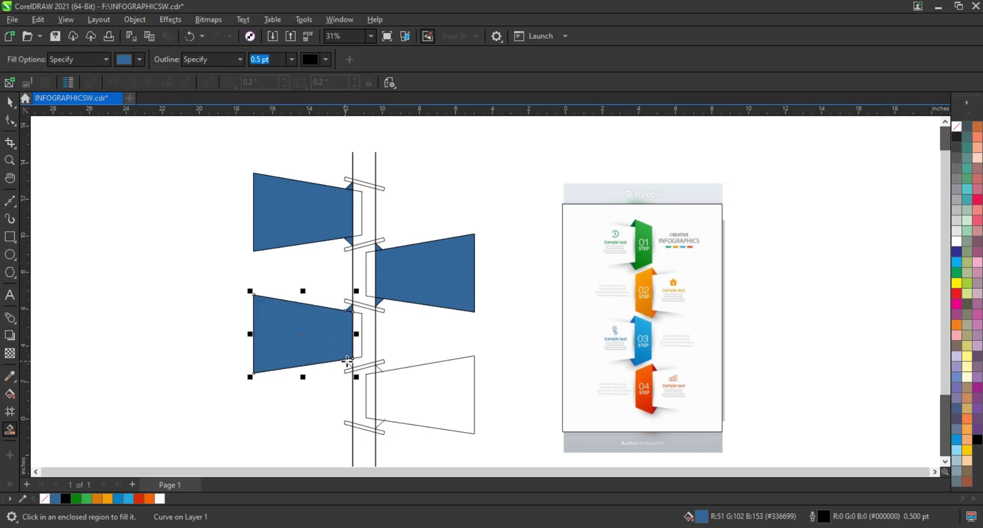
left_click(350, 362)
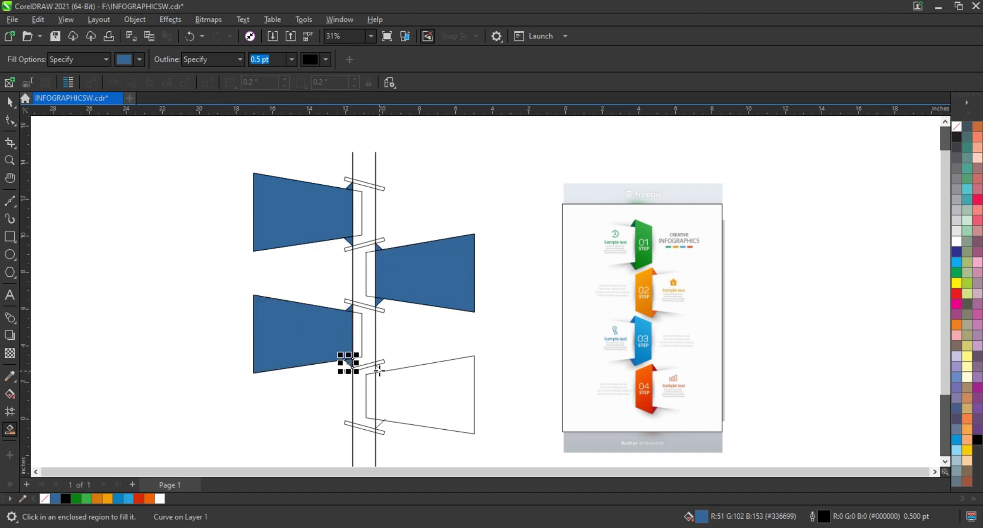
left_click(379, 371)
left_click(381, 418)
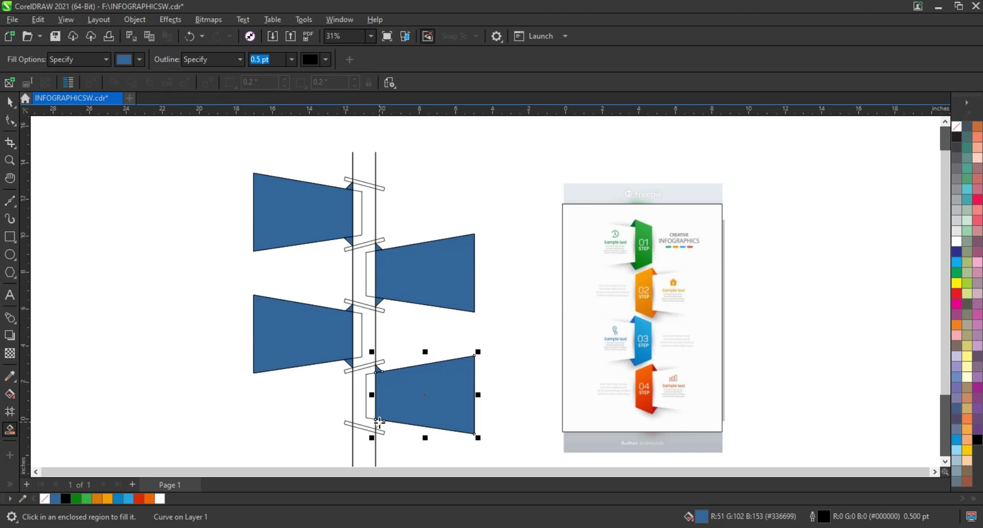
left_click(380, 422)
Undo the stray fill beside the upper-left panel and return to the Pick tool.
left_click(16, 109)
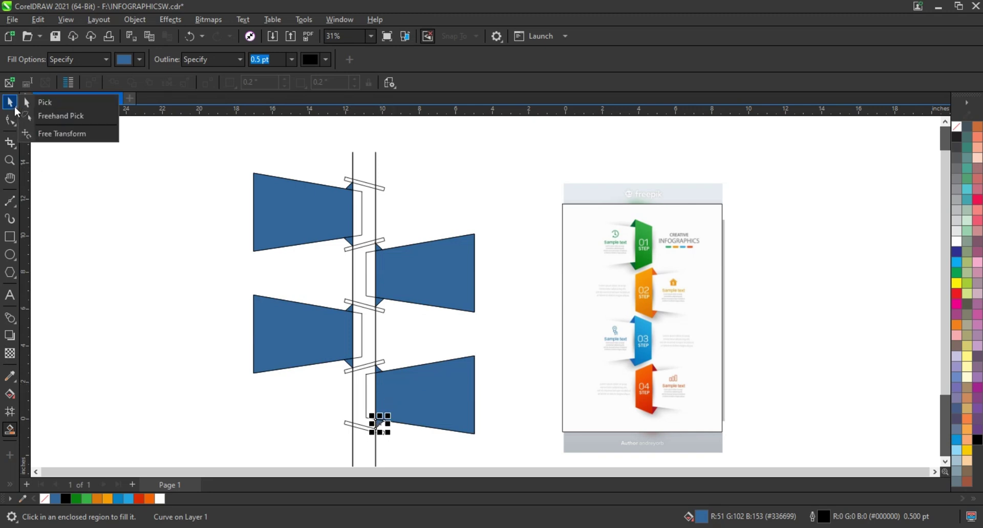
left_click(358, 220)
key("ctrl+z")
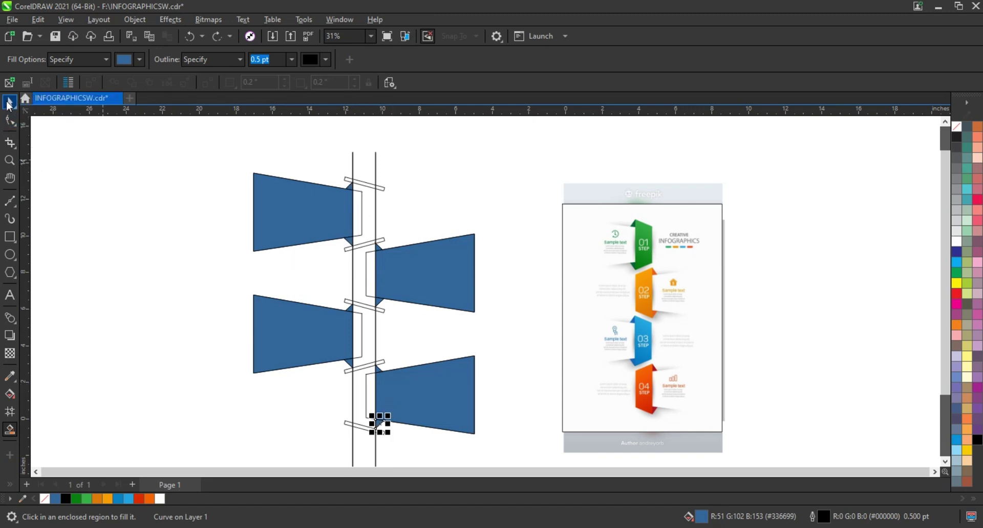
key("space")
Fill the four post strips between the banners with blue.
left_click(367, 223)
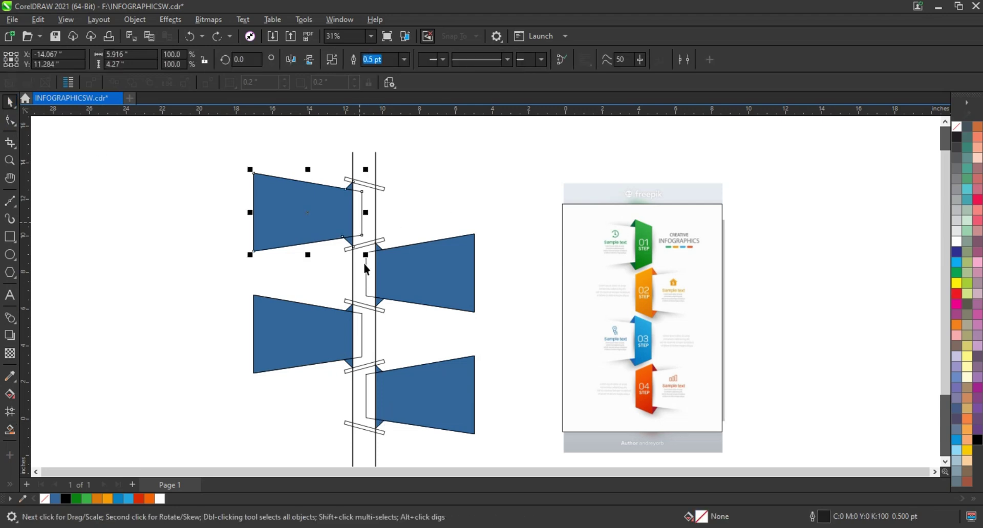
left_click(365, 272)
left_click(364, 324)
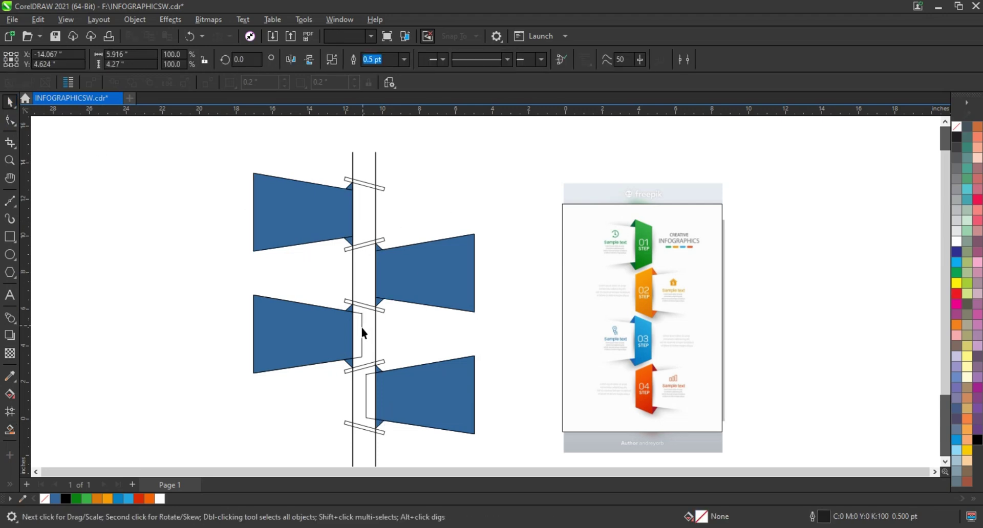
left_click(368, 397)
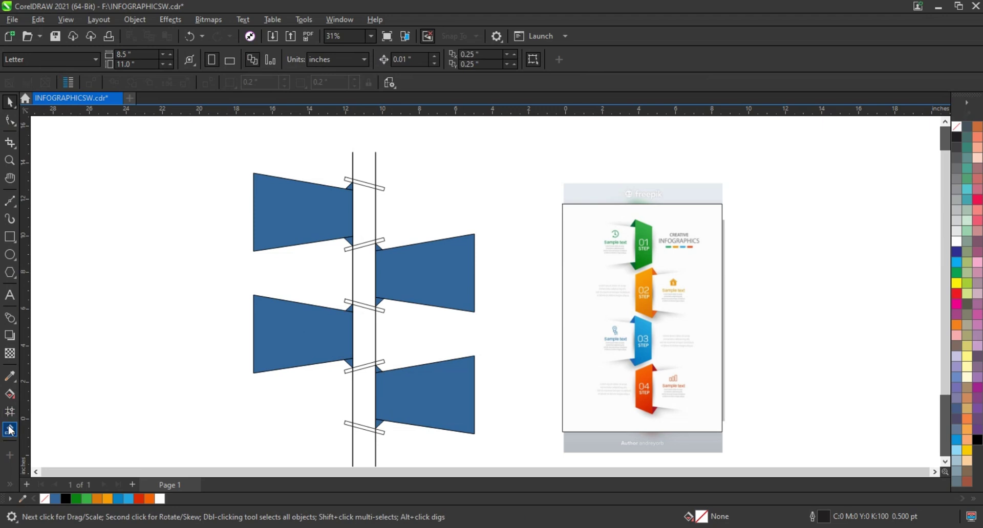
left_click(10, 431)
left_click(364, 395)
left_click(361, 339)
left_click(364, 275)
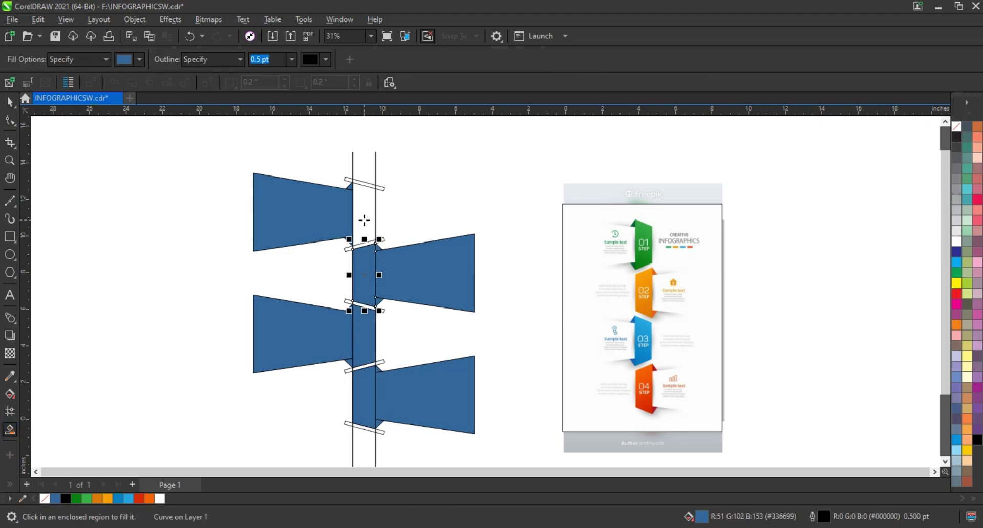
left_click(364, 221)
Move the right post line onto the left one and delete the extra line.
left_click(8, 103)
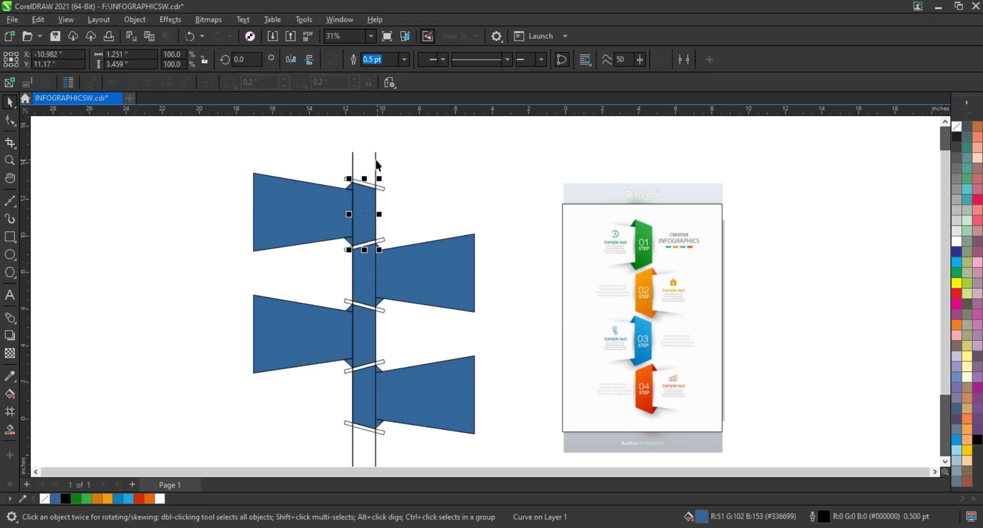
left_click(375, 160)
left_click_drag(382, 185, 353, 174)
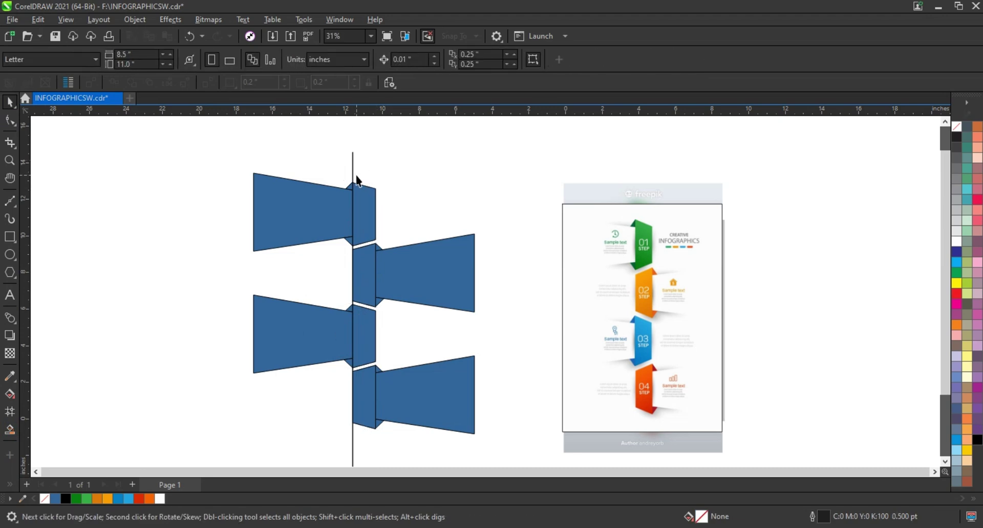
key("Delete")
Make all four trapezoid panels white.
left_click(10, 161)
left_click_drag(210, 165, 571, 343)
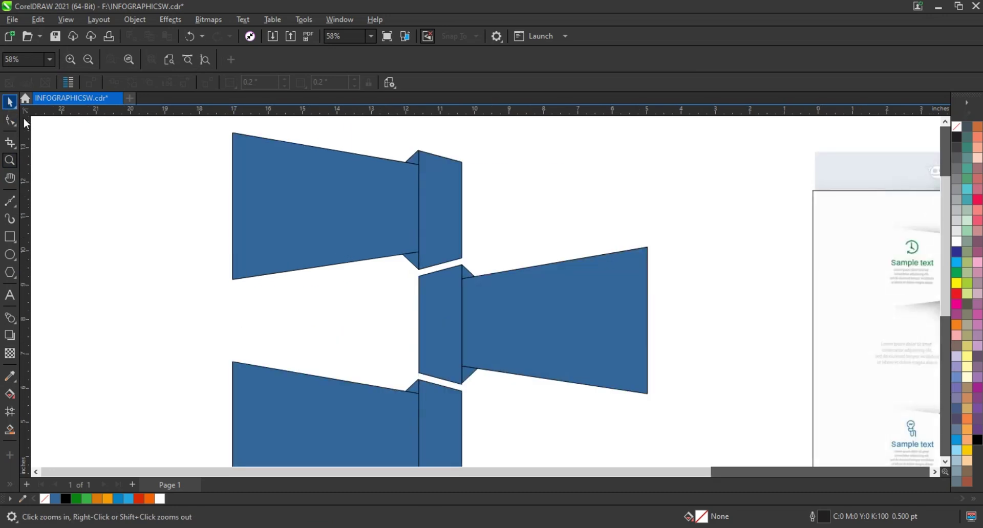
left_click(9, 102)
left_click(368, 256)
left_click(512, 317, "shift")
left_click(325, 421, "shift")
scroll(314, 331, "down", 3)
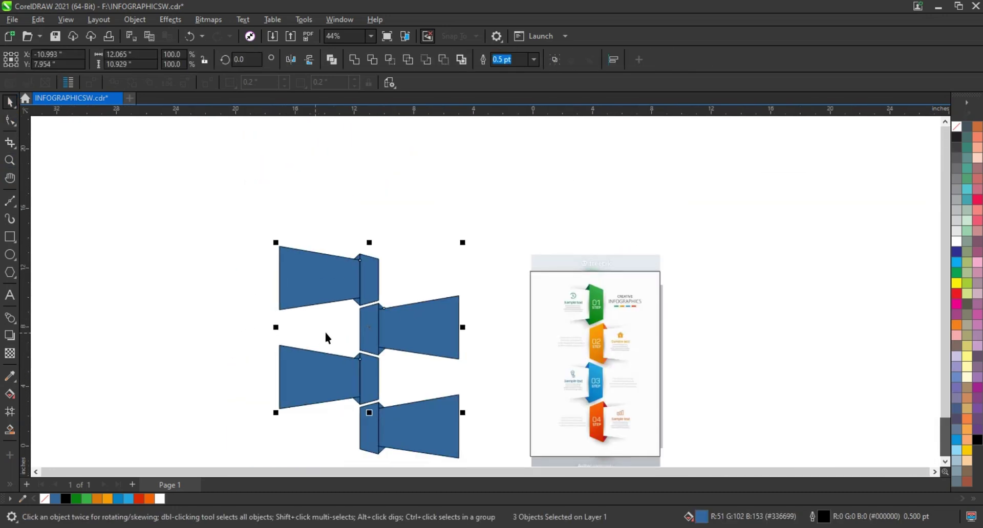
left_click(410, 426, "shift")
left_click(960, 230)
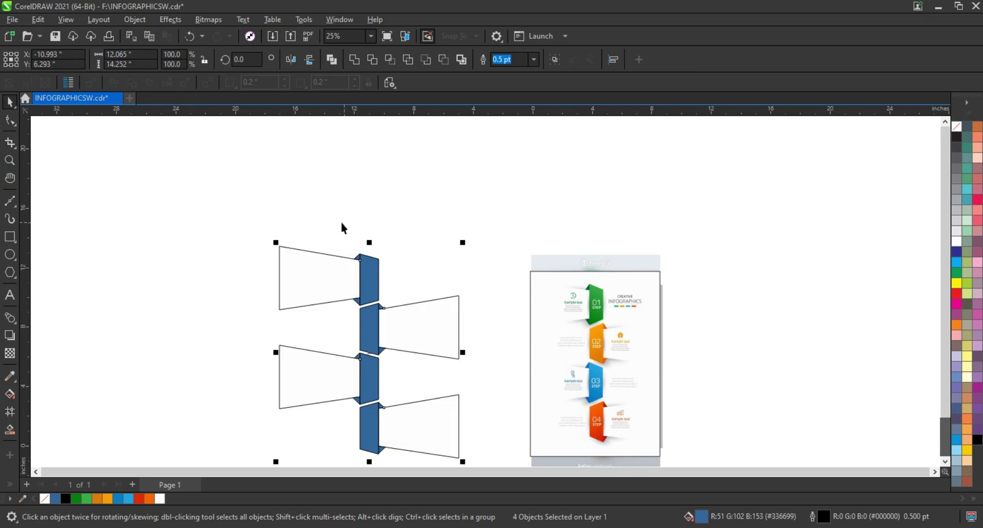
Select the top post strip.
left_click(367, 329)
left_click(370, 288)
scroll(377, 271, "up", 3)
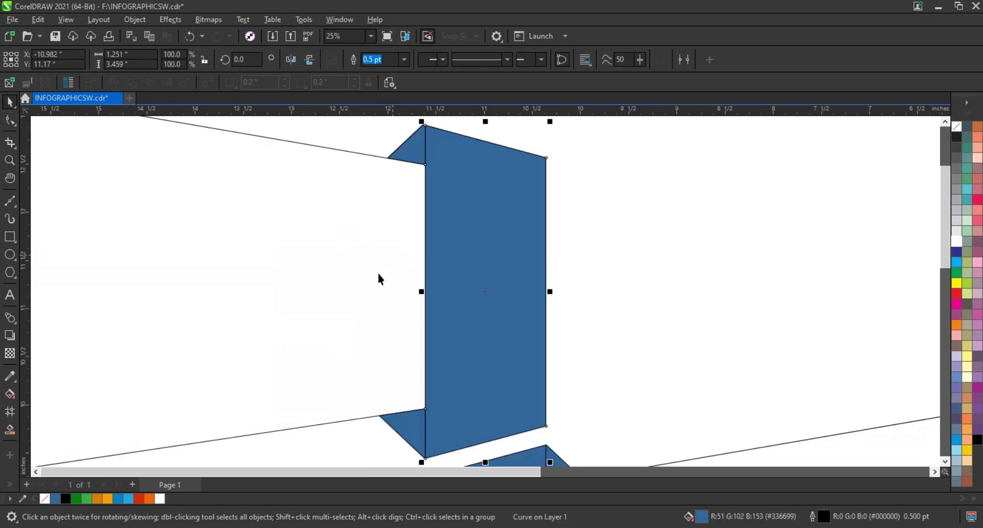
scroll(376, 272, "down", 1)
Give the top post strip a vertical light-to-dark green gradient.
left_click(78, 499)
key("g")
left_click_drag(438, 341, 441, 240)
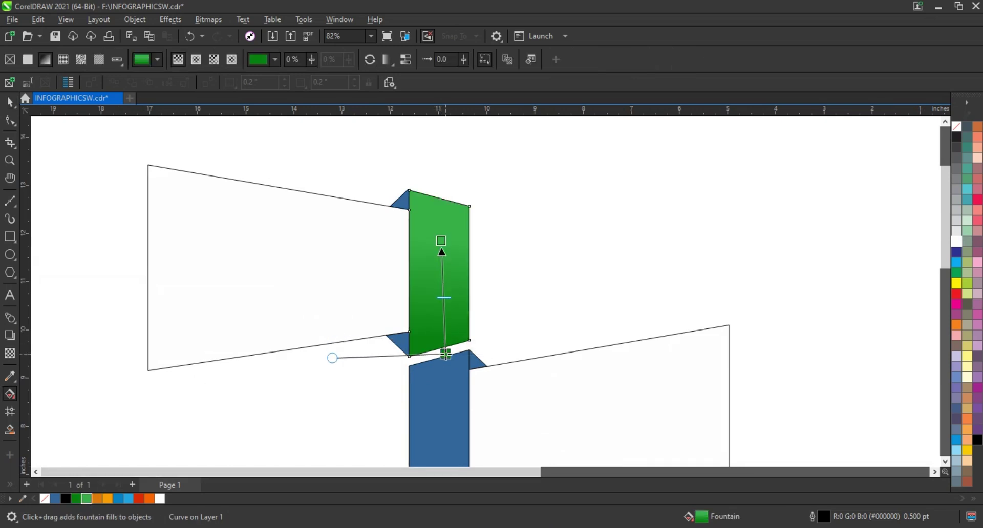
key("space")
left_click(404, 207)
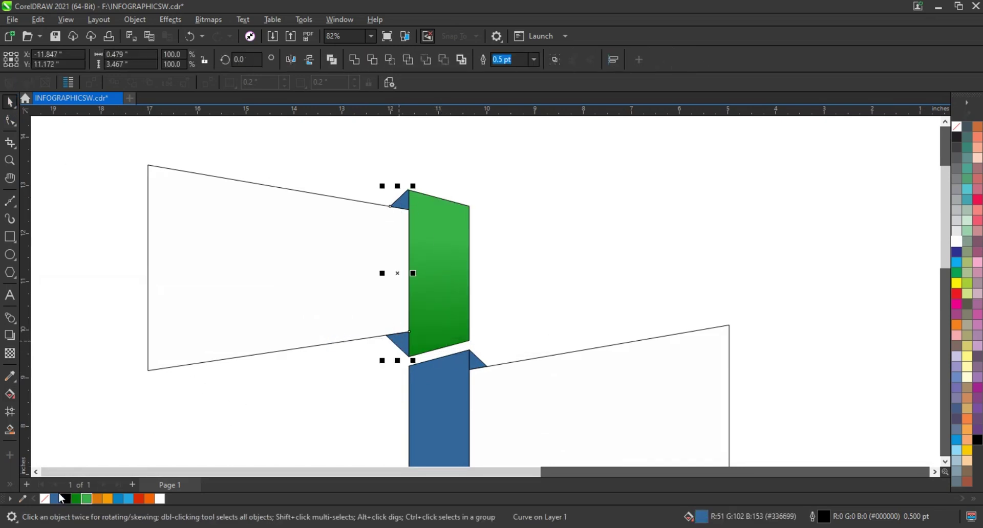
Give the second strip a vertical orange gradient and colour its fold triangles orange.
left_click(438, 430)
scroll(439, 430, "up", 3)
key("g")
left_click_drag(498, 418, 495, 257)
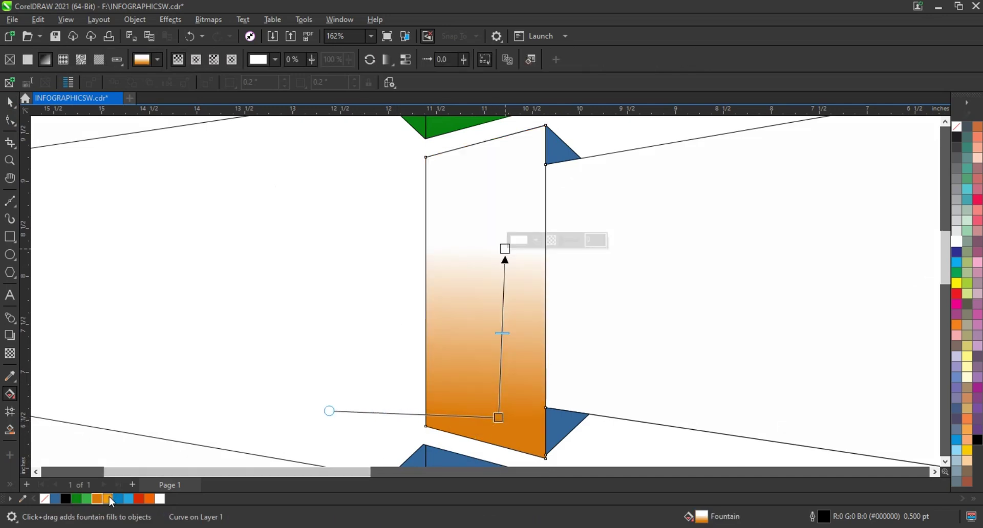
key("space")
left_click(564, 149)
left_click(563, 430, "shift")
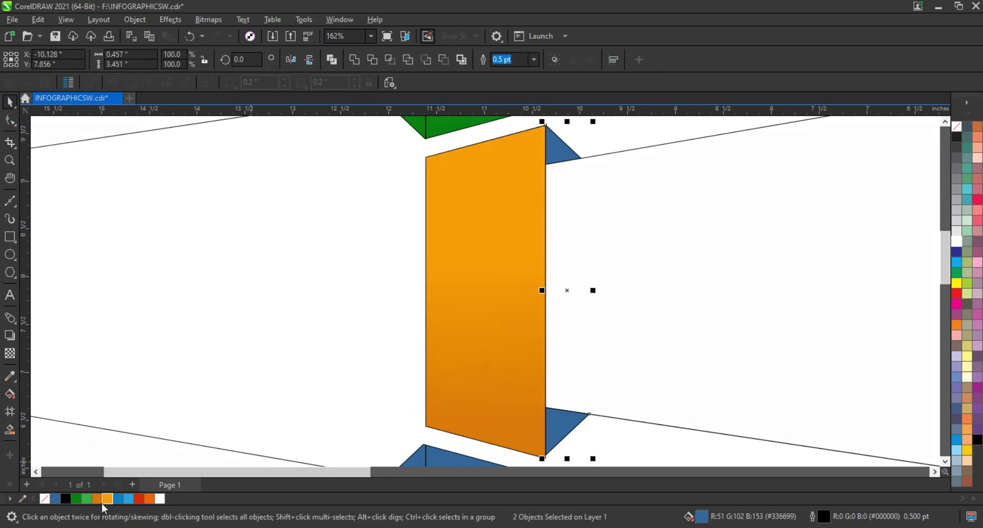
left_click(97, 499)
scroll(290, 246, "down", 1)
scroll(277, 322, "down", 1)
Give the third strip a vertical light-blue gradient and select its left fold triangles.
left_click(418, 430)
key("shift+F2")
left_click(117, 499)
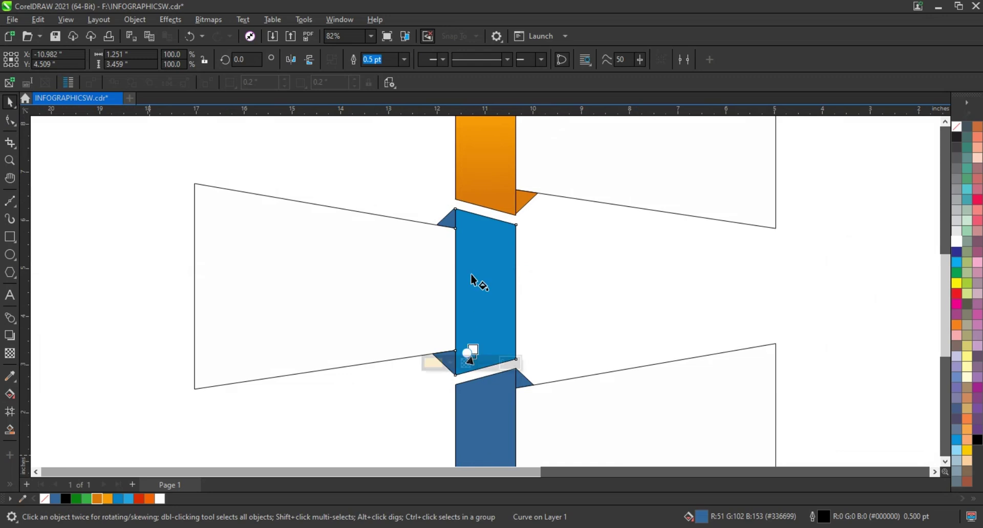
key("g")
left_click_drag(472, 354, 471, 267)
key("space")
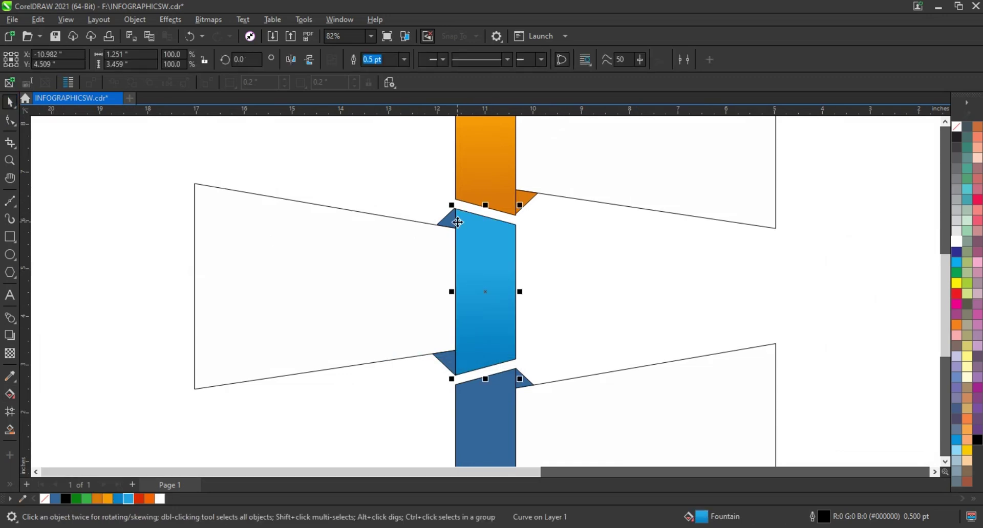
left_click(447, 219)
left_click(443, 361, "shift")
Give the bottom strip an orange-to-red vertical gradient and recolour its fold triangles red.
left_click(507, 456)
scroll(443, 406, "up", 4)
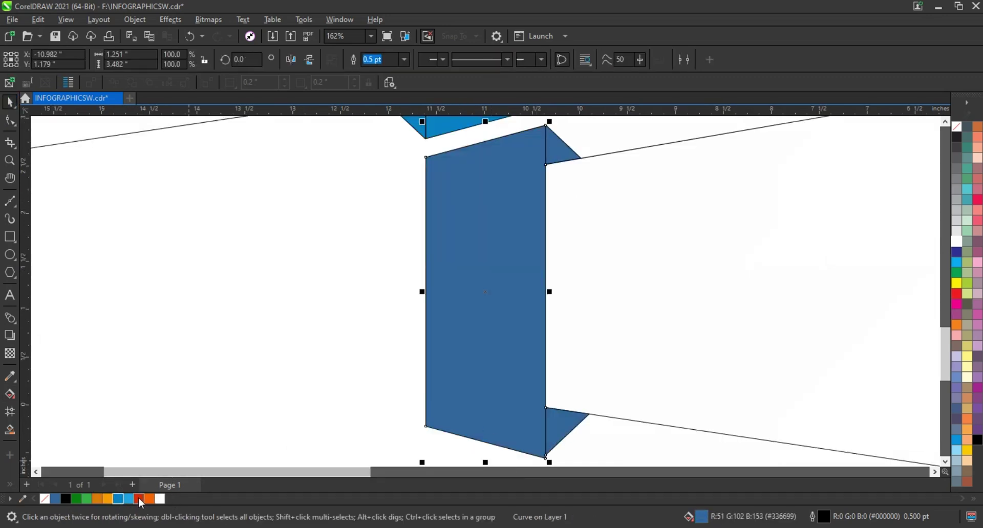
left_click(138, 499)
key("g")
left_click_drag(493, 415, 495, 255)
left_click(495, 254)
left_click(149, 500)
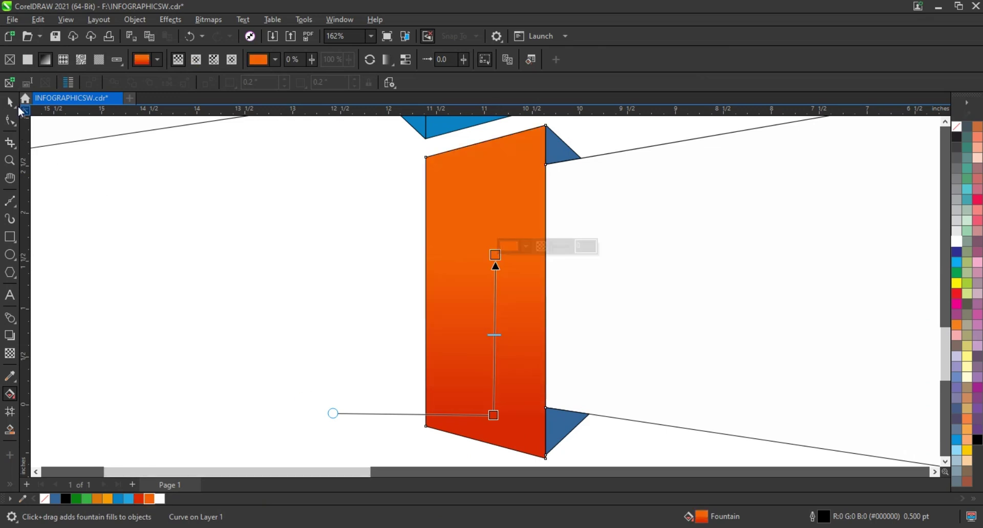
key("space")
left_click(560, 146)
left_click(569, 424, "shift")
left_click(149, 499)
scroll(385, 388, "down", 3)
scroll(385, 388, "down", 2)
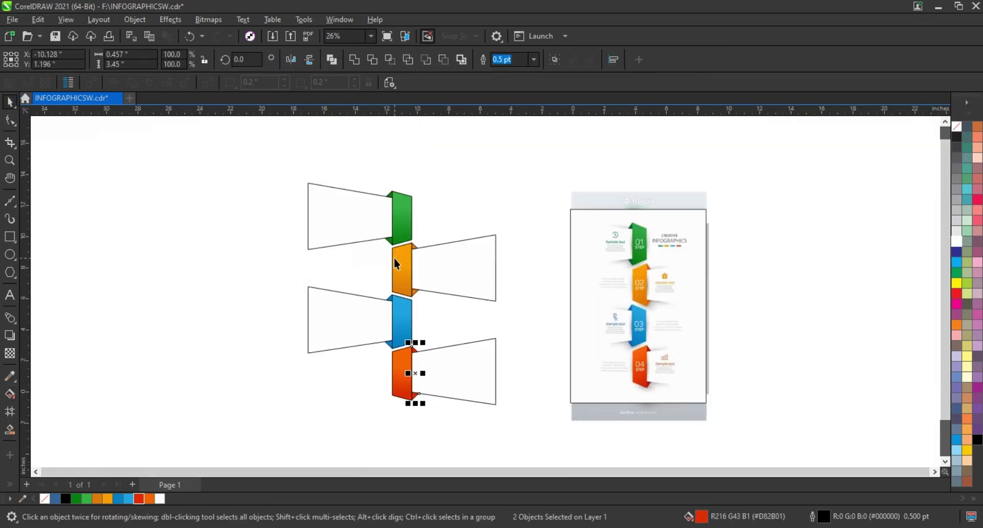
Select the upper-left white banner and zoom to it.
left_click(390, 254)
key("shift+F2")
scroll(326, 243, "down", 2)
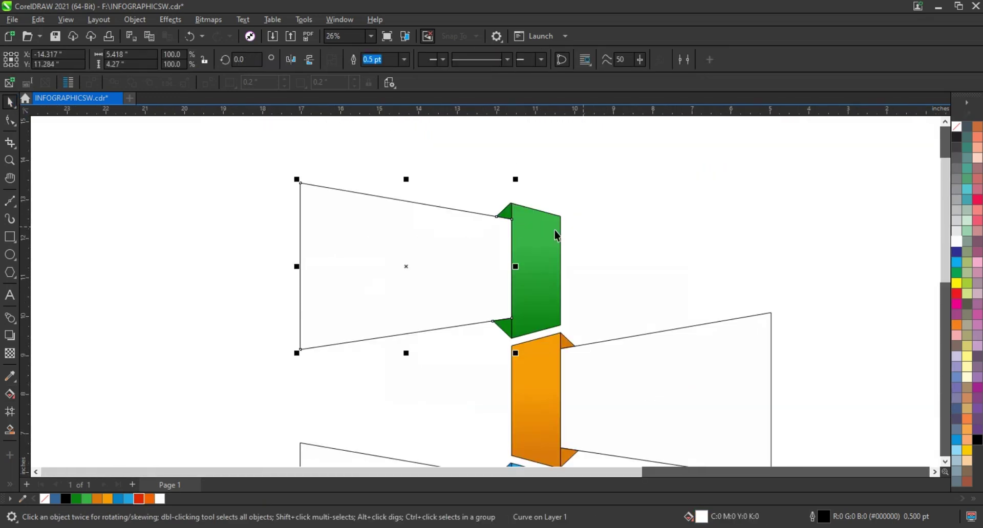
Cast a soft drop shadow under the banner and green post, then break the shadow apart.
left_click(520, 220, "shift")
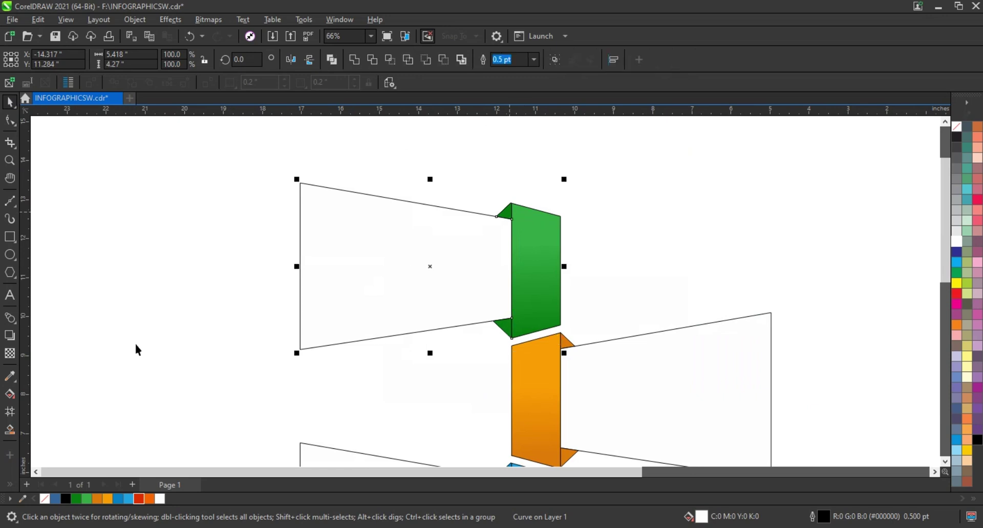
left_click(9, 336)
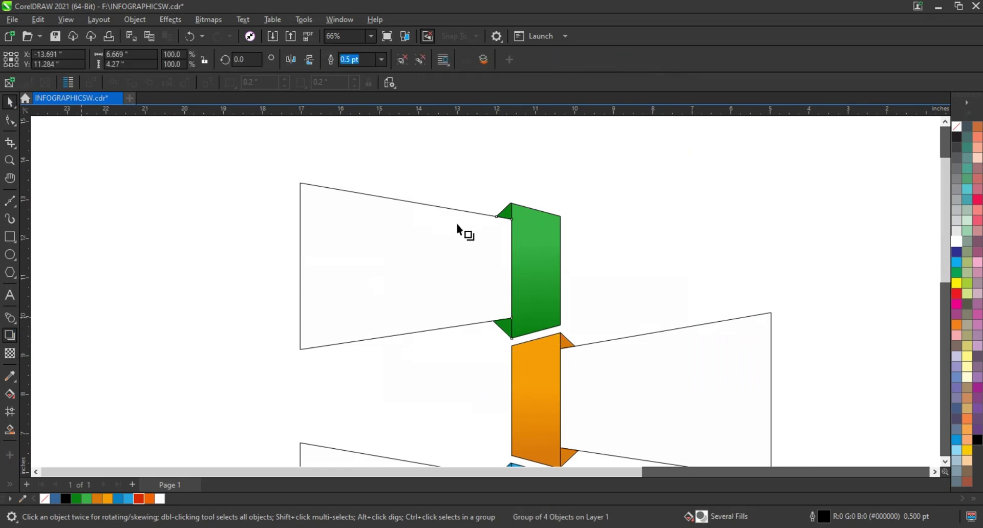
left_click_drag(457, 307, 432, 351)
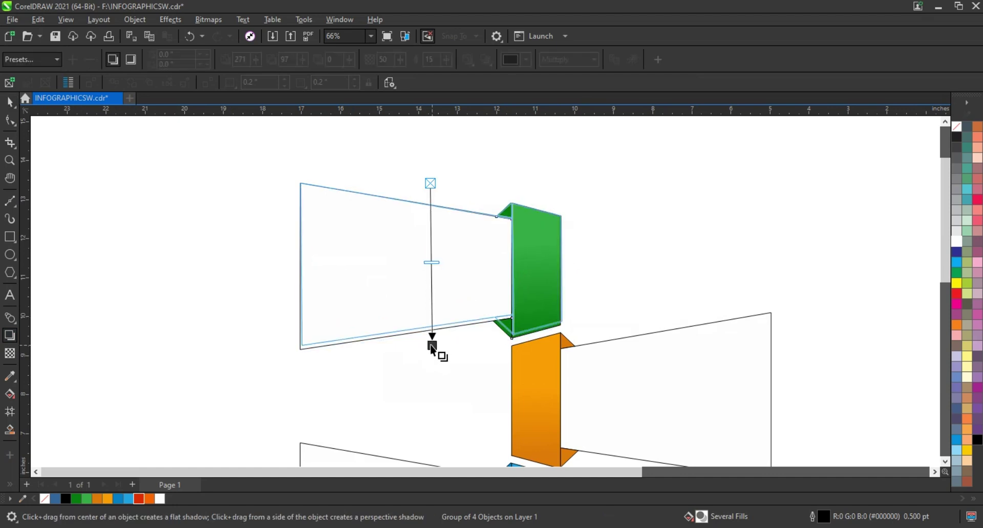
left_click(11, 106)
left_click(136, 20)
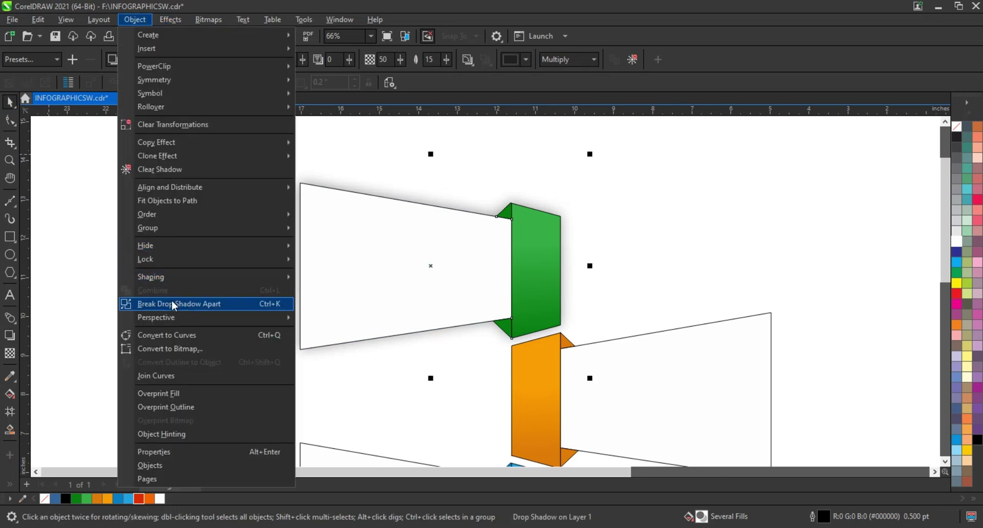
left_click(174, 304)
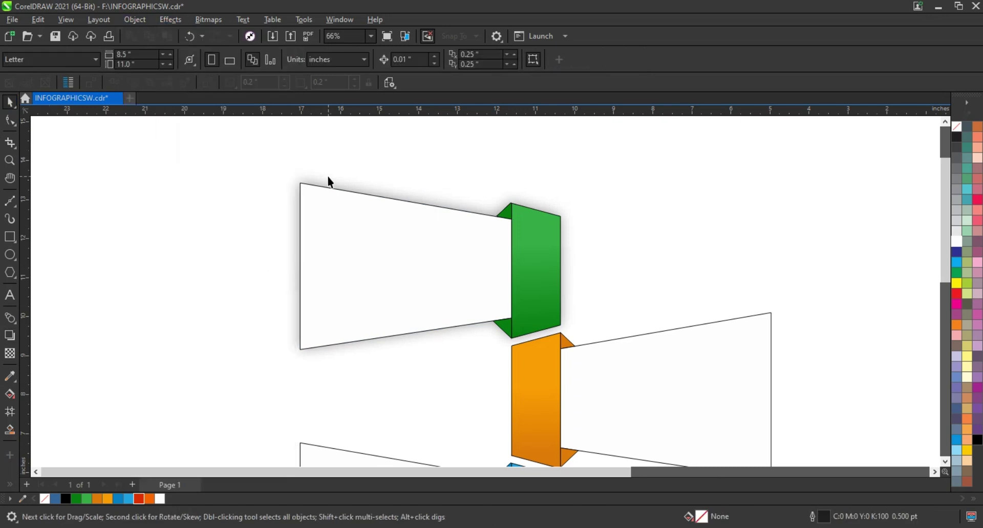
Convert the shadow to a 300 dpi bitmap and fade it toward the left with transparency.
left_click(209, 19)
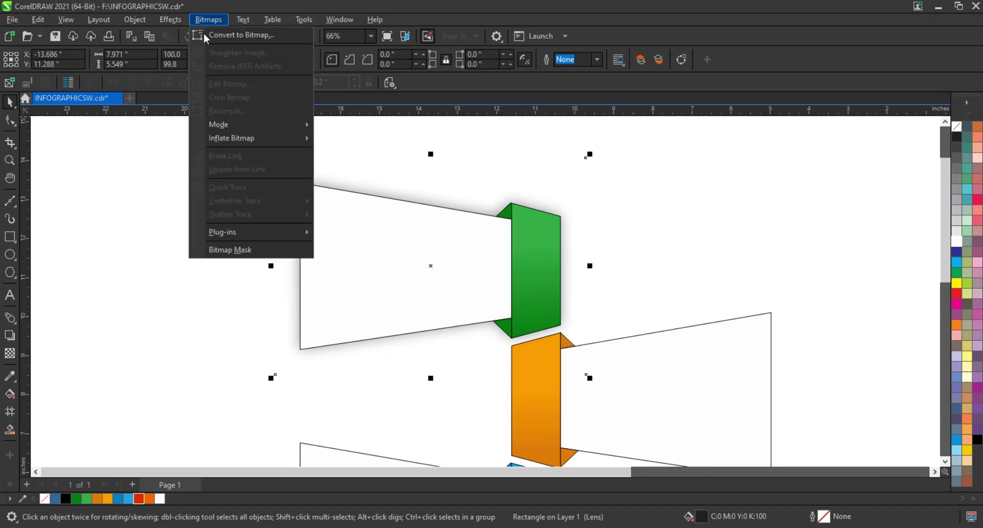
left_click(469, 248)
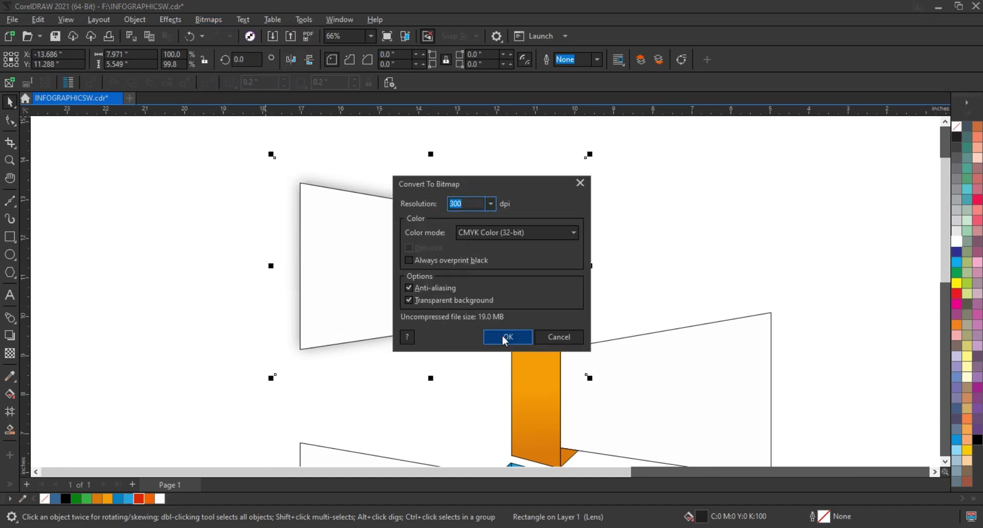
left_click(506, 337)
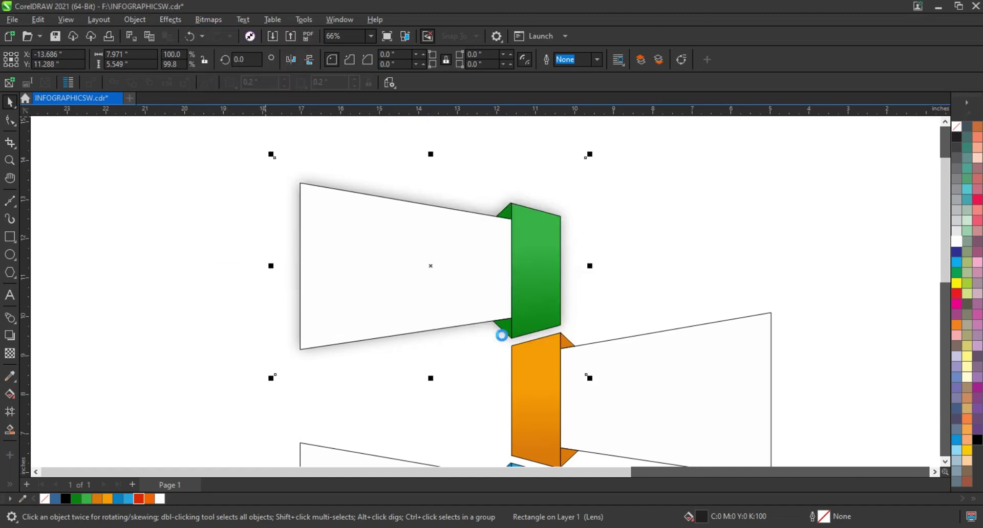
left_click(9, 355)
left_click_drag(431, 288, 355, 285)
left_click(432, 288)
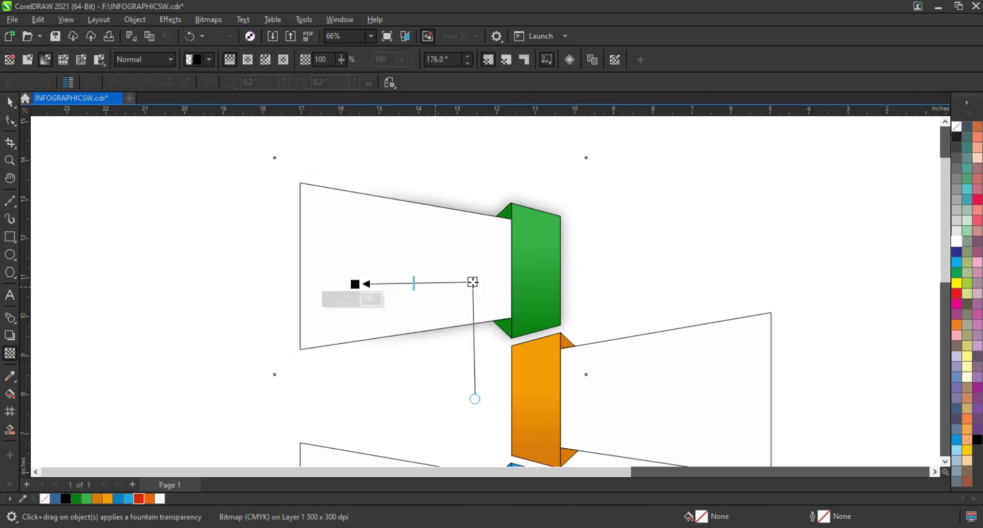
key("space")
Move the faded shadow down under the orange post's banner.
scroll(203, 200, "down", 1)
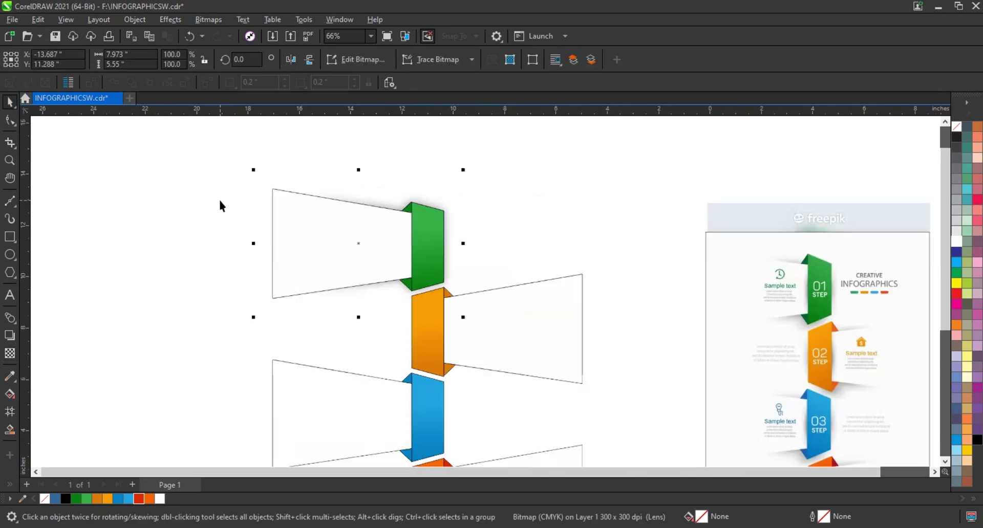
left_click_drag(360, 246, 441, 323)
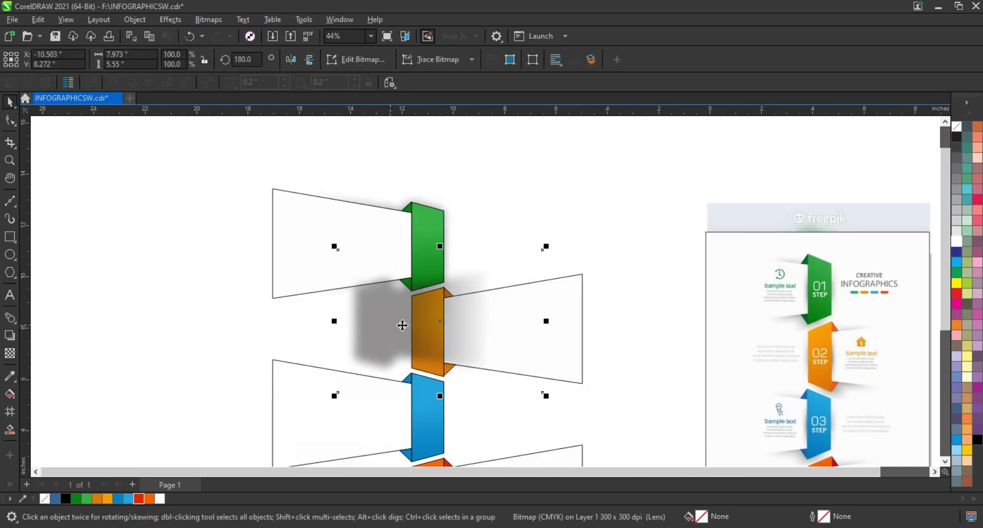
left_click_drag(401, 324, 459, 330)
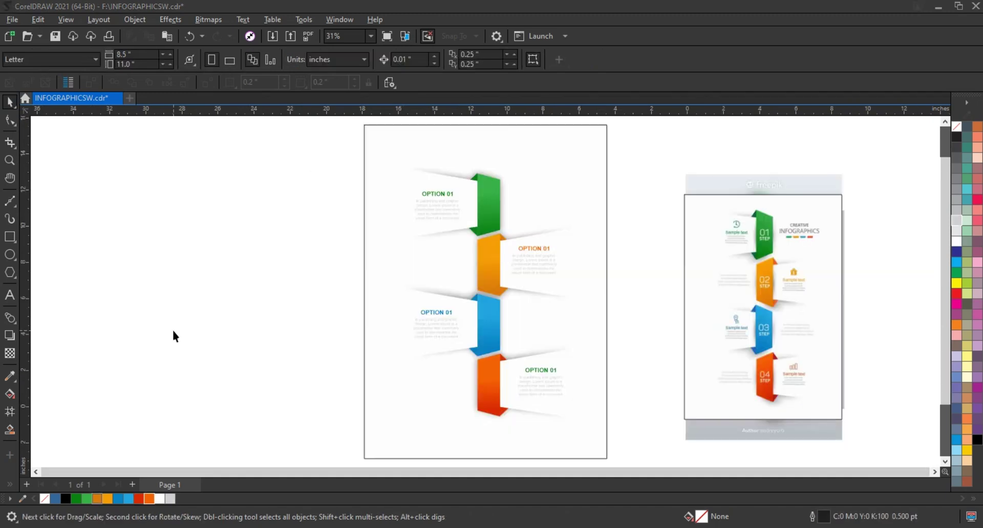
left_click(9, 160)
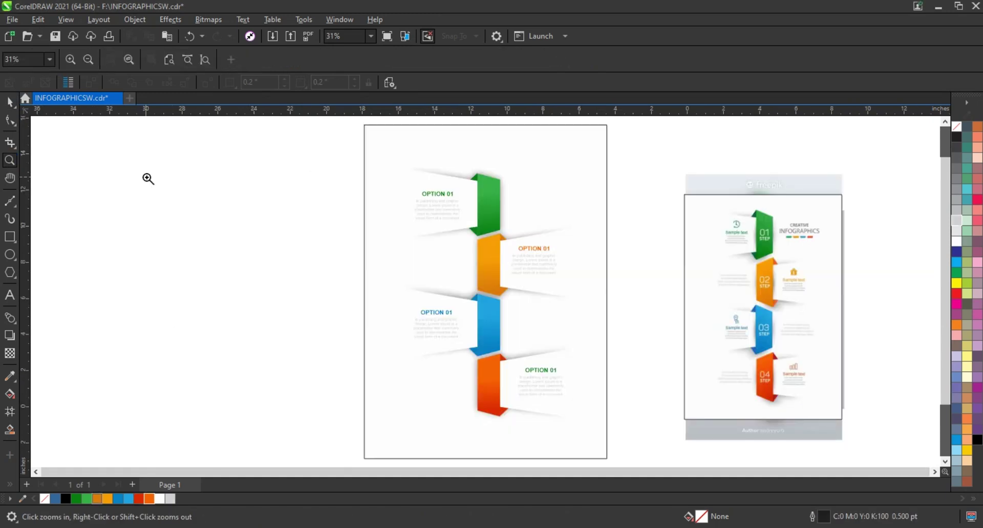
left_click_drag(365, 160, 836, 384)
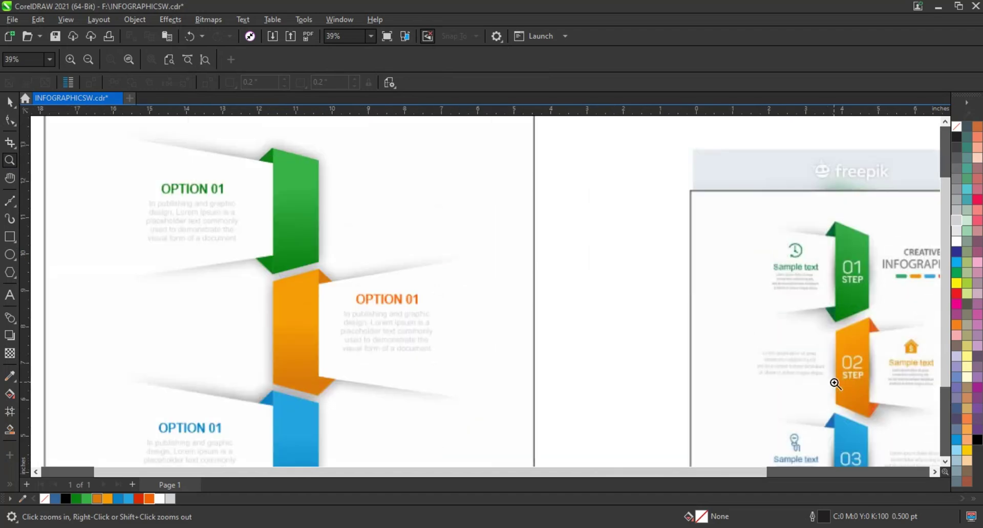